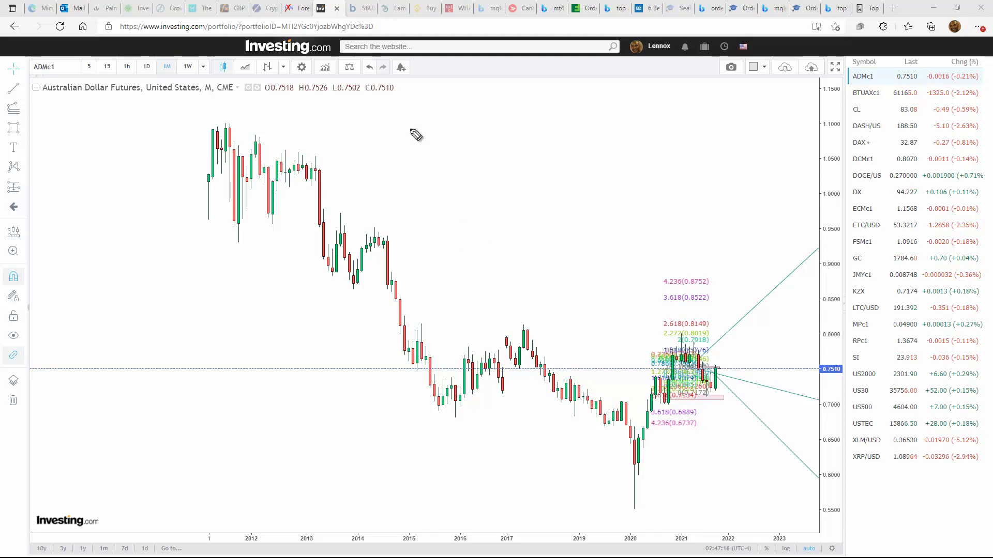
Step: Circle the 2011–2013 highs and the 2020–2021 lows on the monthly chart, and sketch two channel lines along the decline between them
mouse_move(335, 118)
left_mouse_down()
mouse_move(207, 127)
mouse_move(230, 251)
mouse_move(346, 155)
mouse_move(335, 117)
left_mouse_up()
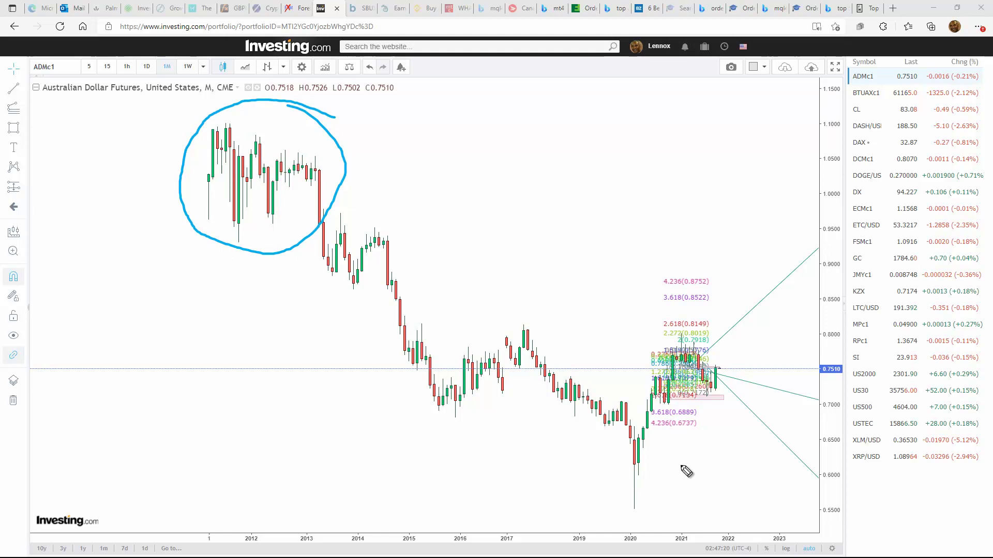
mouse_move(778, 403)
left_mouse_down()
mouse_move(734, 368)
mouse_move(667, 554)
mouse_move(760, 416)
left_mouse_up()
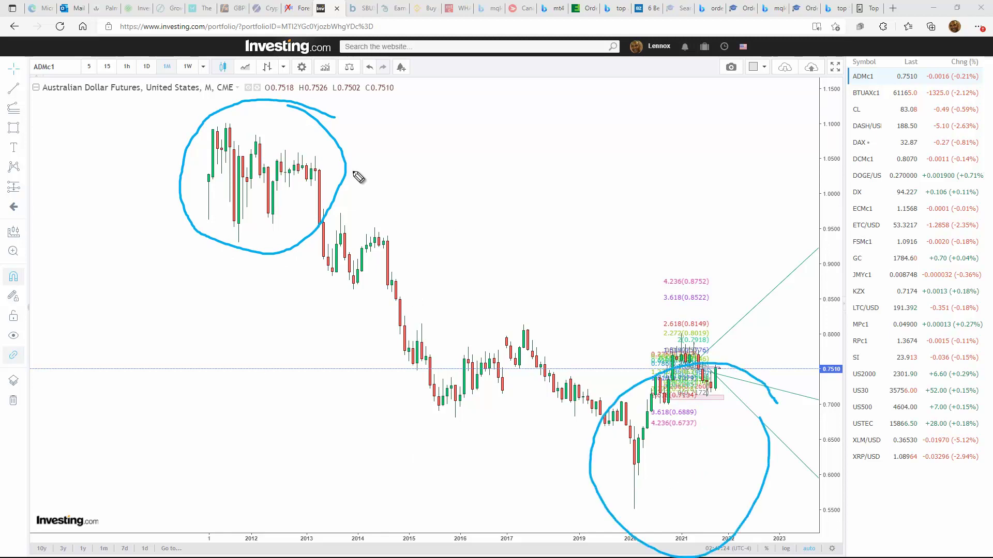
mouse_move(247, 110)
left_mouse_down()
mouse_move(548, 368)
mouse_move(730, 489)
left_mouse_up()
left_click_drag(203, 179, 571, 522)
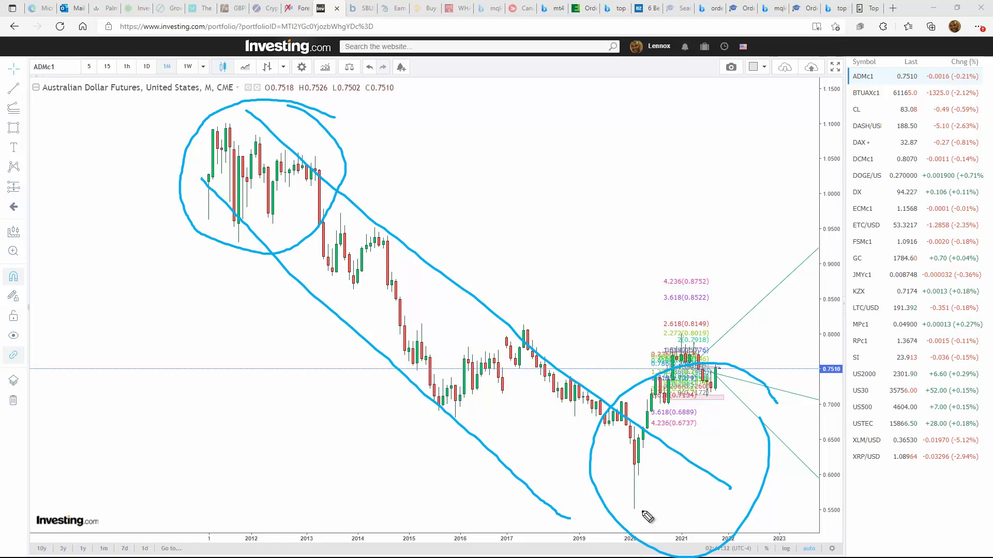
Step: Sketch a base line under the 2020 low, trace the rebound into 2021, and add an upward arrow from the latest price
left_click_drag(585, 514, 738, 524)
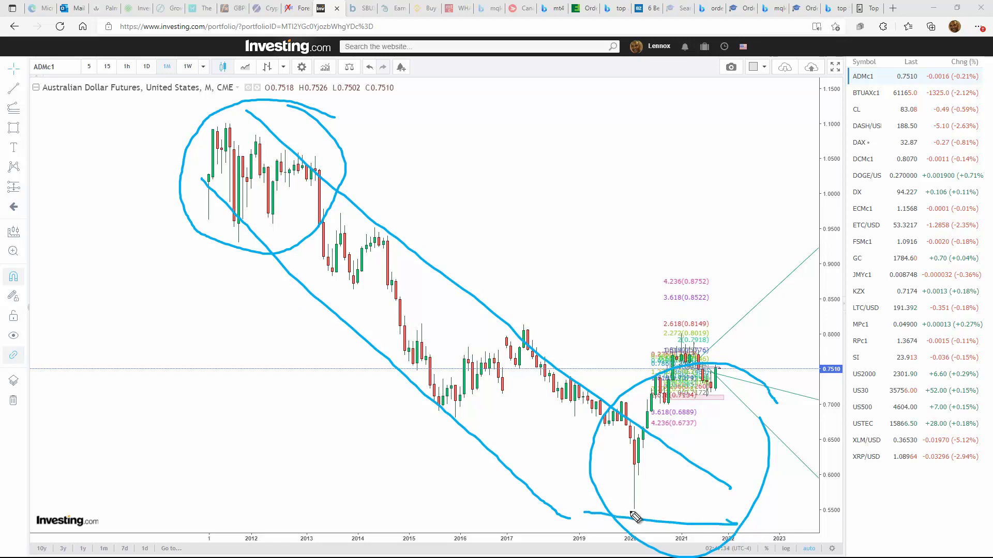
left_click_drag(633, 510, 693, 373)
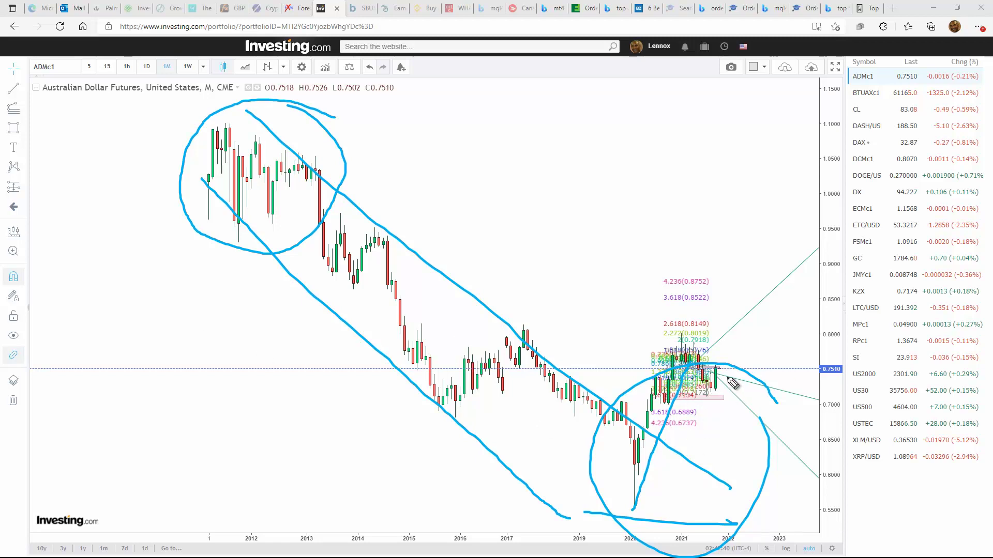
mouse_move(728, 383)
left_mouse_down()
mouse_move(759, 258)
mouse_move(762, 303)
mouse_move(758, 257)
left_mouse_up()
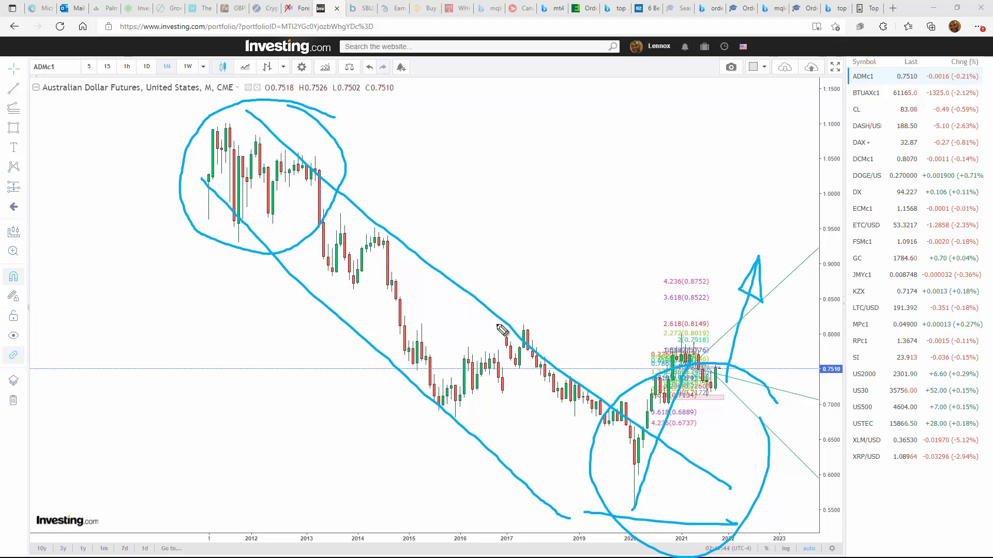
Step: Sketch a resistance line from the 2018 high across the 2021 highs, redrawing it once, and clear all the ink
left_click_drag(487, 317, 794, 360)
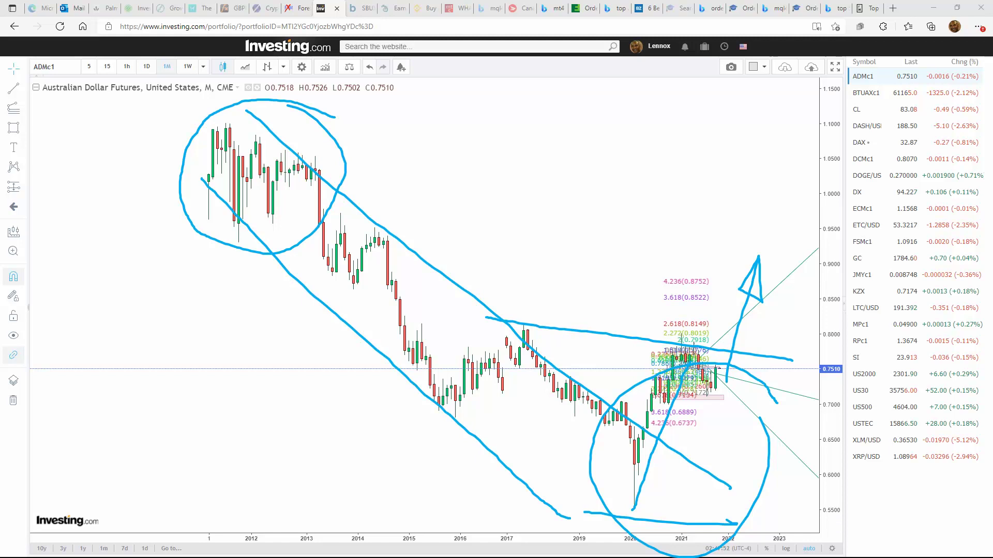
key("ctrl+z")
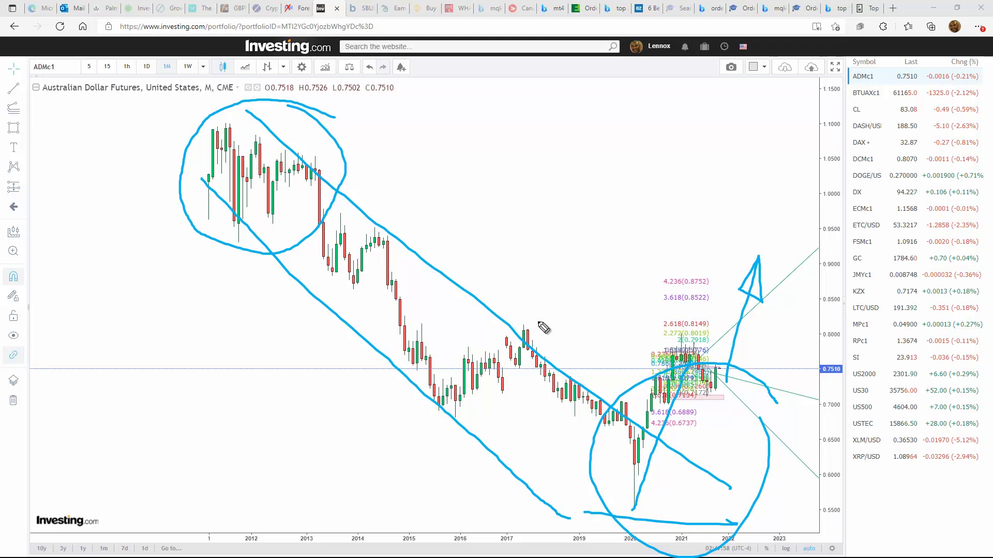
left_click_drag(524, 324, 746, 337)
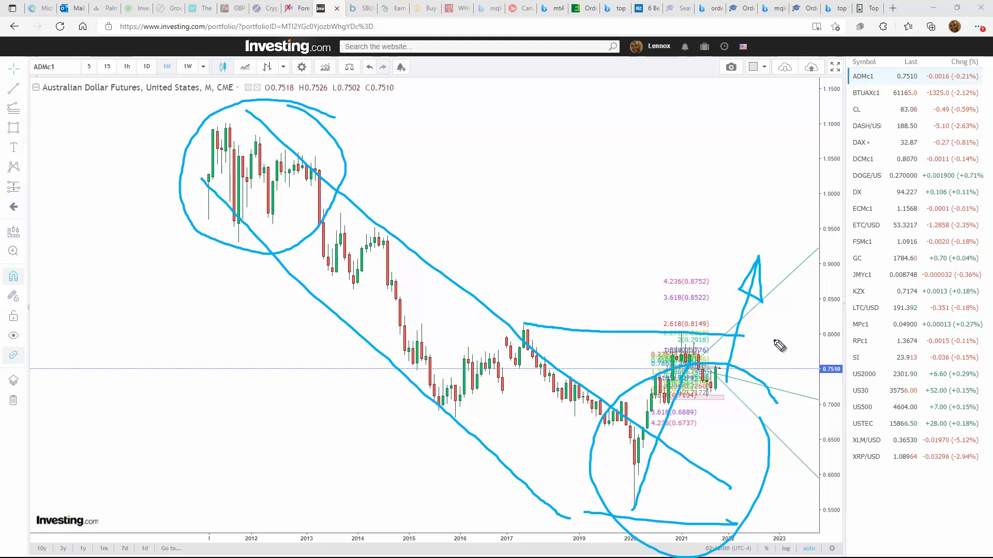
key("Escape")
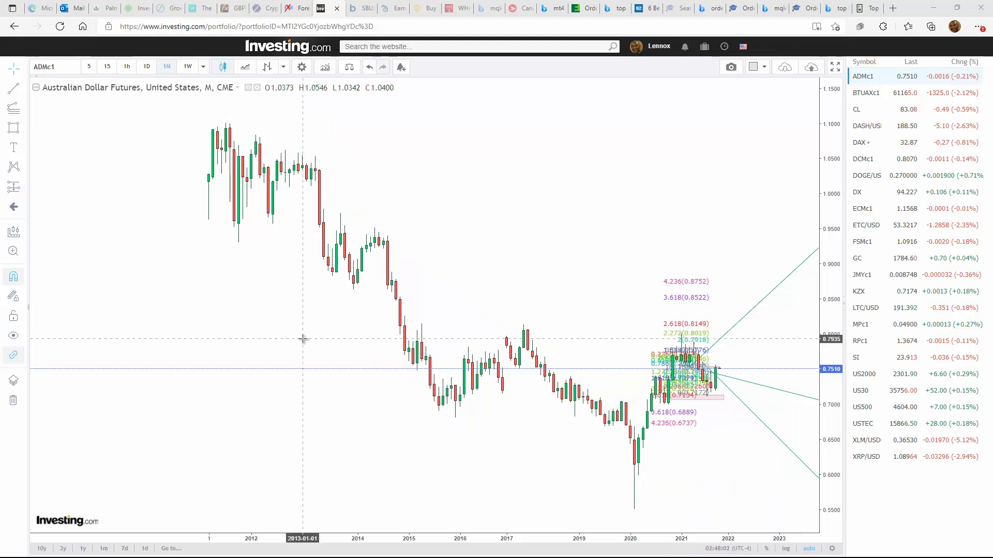
Step: Trace the major swings from the 2011 high to the 2021 high, continuing to a dip near 0.64 and an arrow up to about 0.89
mouse_move(222, 121)
left_mouse_down()
mouse_move(240, 244)
mouse_move(318, 158)
mouse_move(455, 427)
mouse_move(538, 338)
mouse_move(637, 508)
mouse_move(687, 335)
left_mouse_up()
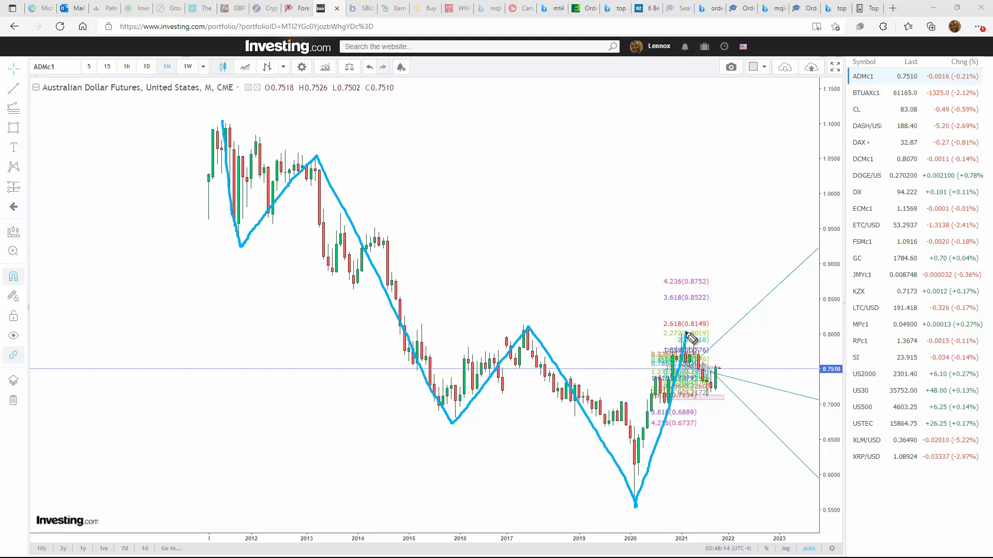
left_click_drag(688, 335, 743, 448)
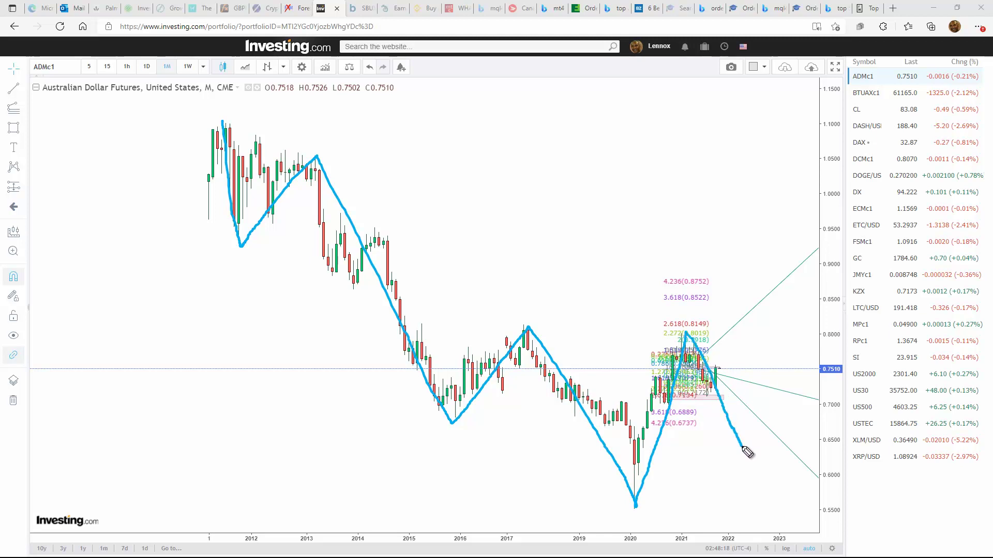
mouse_move(743, 448)
left_mouse_down()
mouse_move(771, 406)
mouse_move(794, 269)
left_mouse_up()
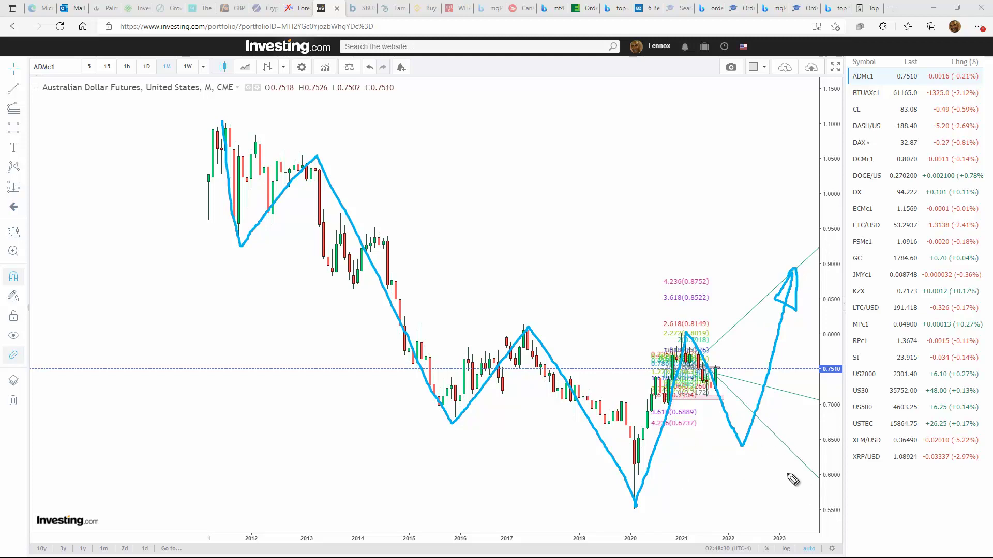
Step: Circle the current price and the projected dip, box the support zone at about 0.63–0.65, and clear the ink
mouse_move(727, 363)
left_mouse_down()
mouse_move(723, 401)
mouse_move(725, 369)
left_mouse_up()
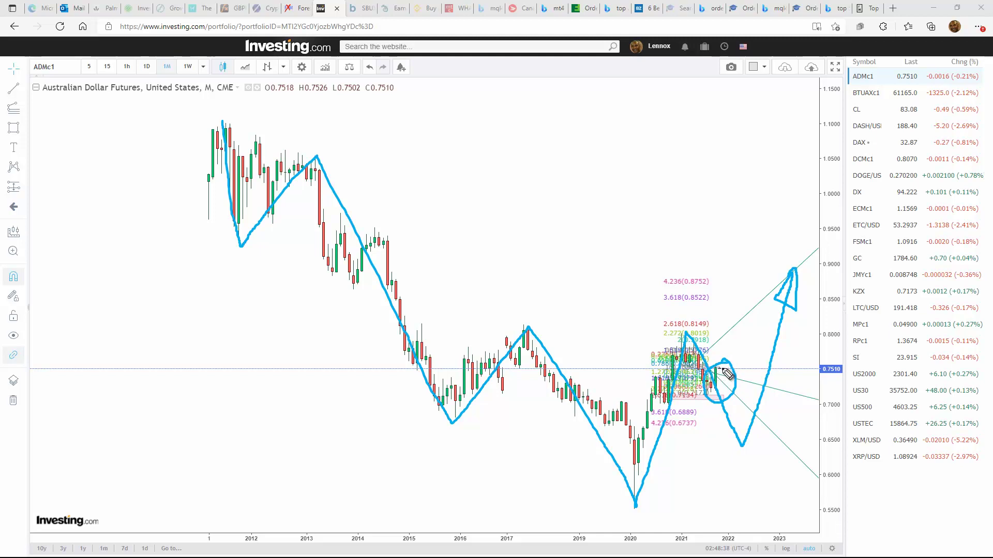
mouse_move(725, 372)
left_mouse_down()
mouse_move(745, 446)
mouse_move(752, 434)
mouse_move(745, 459)
mouse_move(750, 440)
left_mouse_up()
left_click_drag(624, 439, 775, 439)
mouse_move(623, 453)
left_mouse_down()
mouse_move(774, 448)
mouse_move(773, 439)
left_mouse_up()
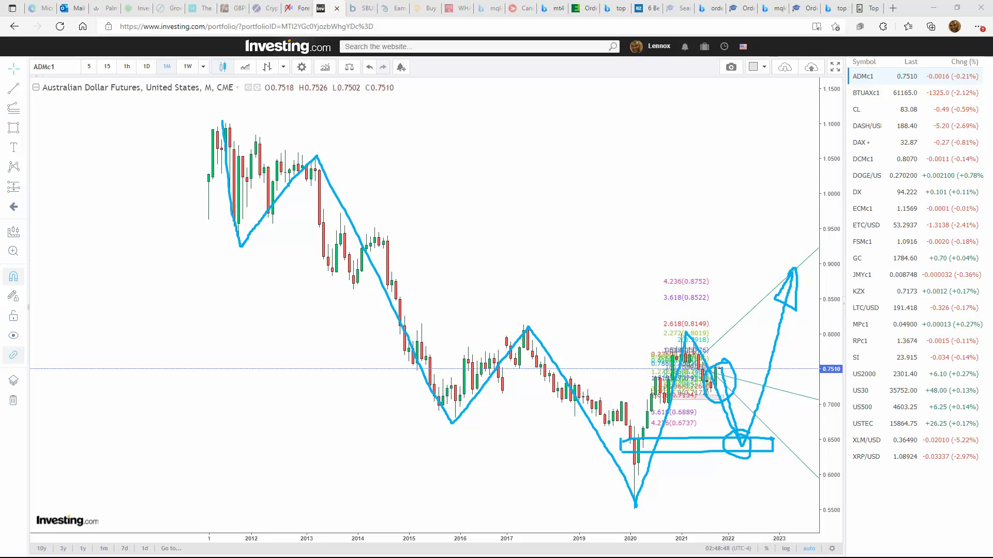
key("Escape")
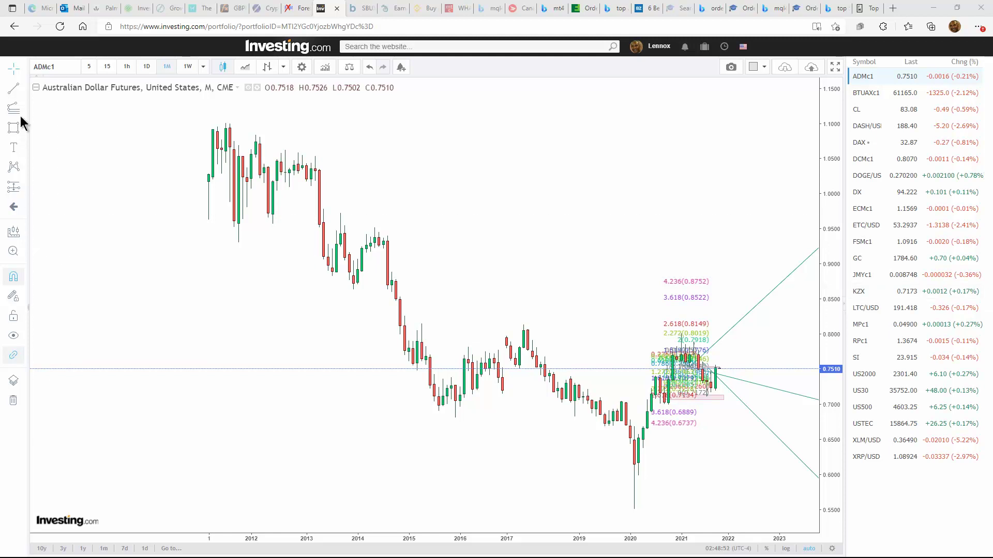
Step: Draw an extended trend line from the January 2018 high at 0.8135 through the February 2021 high
left_click(524, 324)
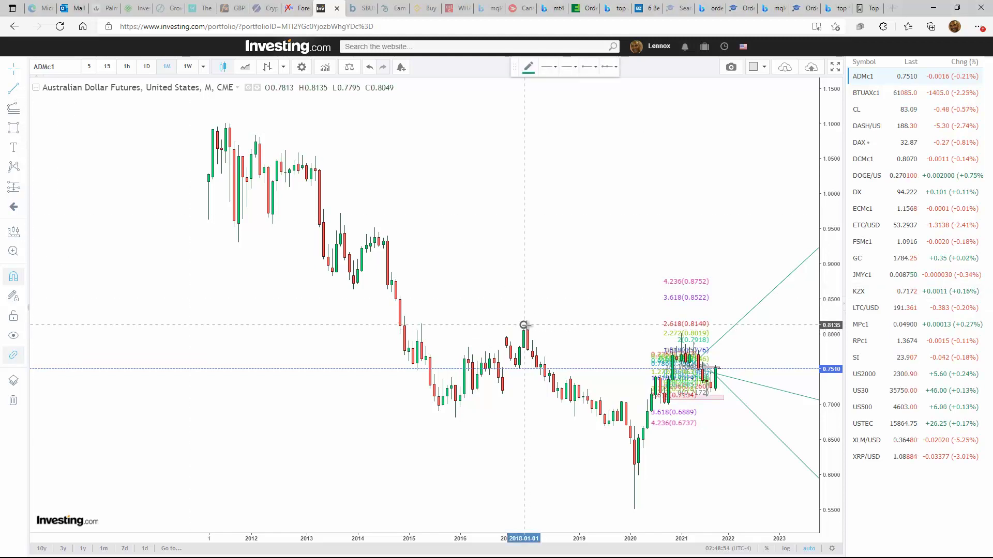
left_click(682, 333)
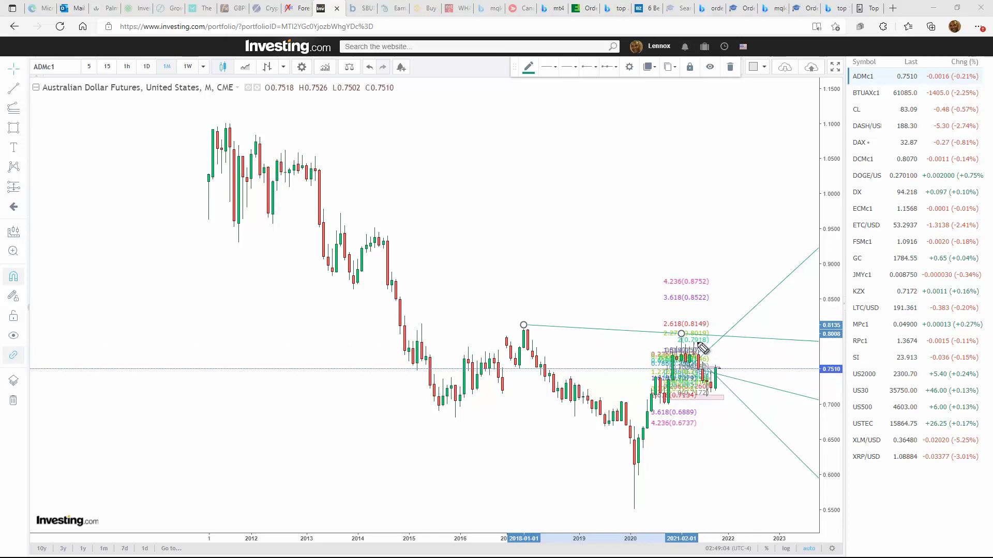
Step: Ink over the new trend line with a breakout arrow, mark the 2018 high and 2020 low, and circle the line's far end
mouse_move(620, 332)
left_mouse_down()
mouse_move(741, 336)
mouse_move(741, 355)
mouse_move(719, 368)
mouse_move(730, 288)
mouse_move(738, 307)
mouse_move(732, 289)
left_mouse_up()
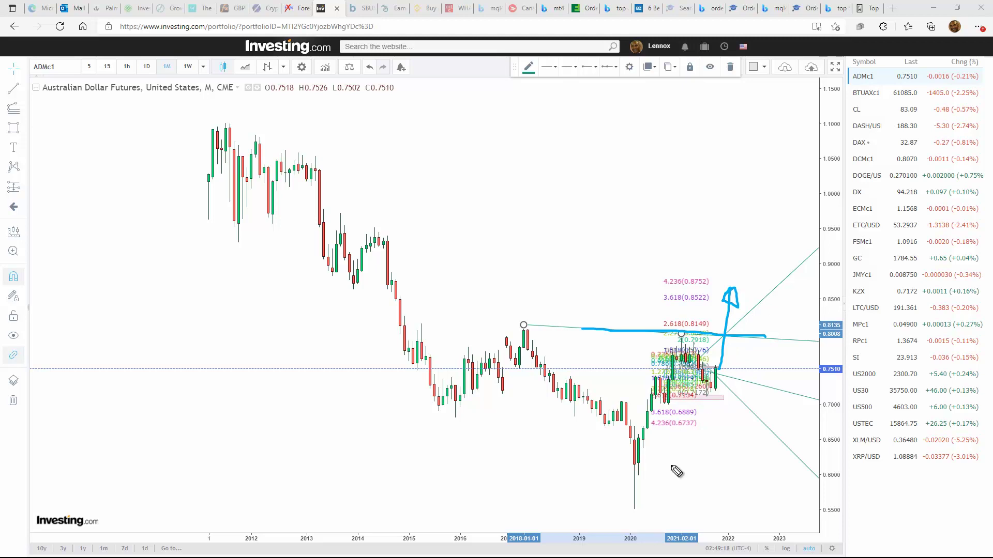
left_click_drag(522, 326, 520, 533)
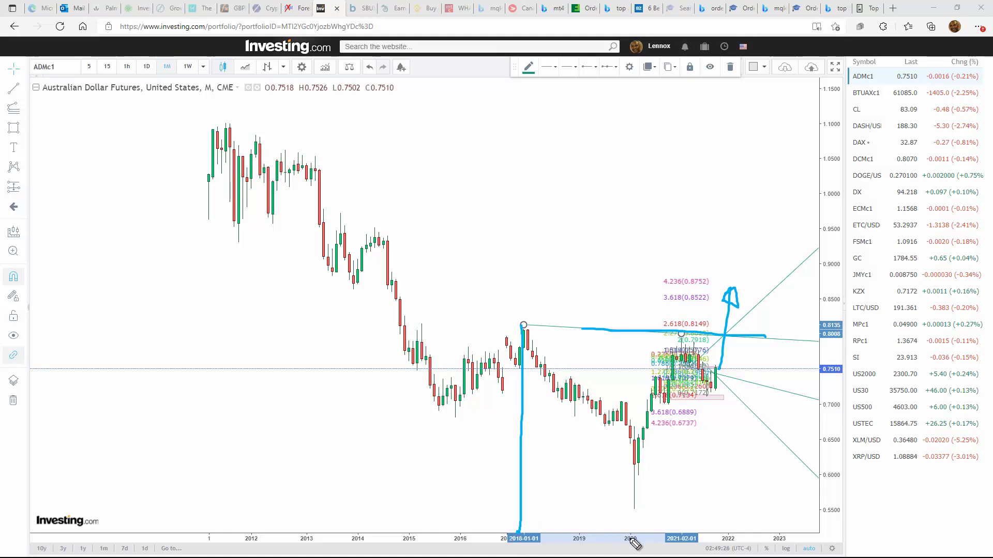
mouse_move(641, 509)
left_mouse_down()
mouse_move(629, 511)
mouse_move(637, 519)
mouse_move(644, 508)
left_mouse_up()
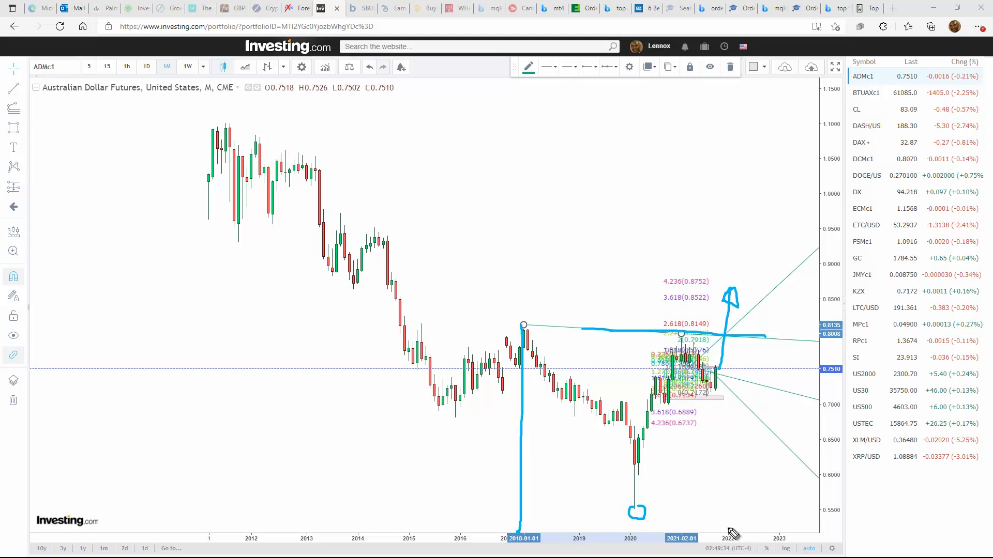
left_click_drag(704, 338, 846, 345)
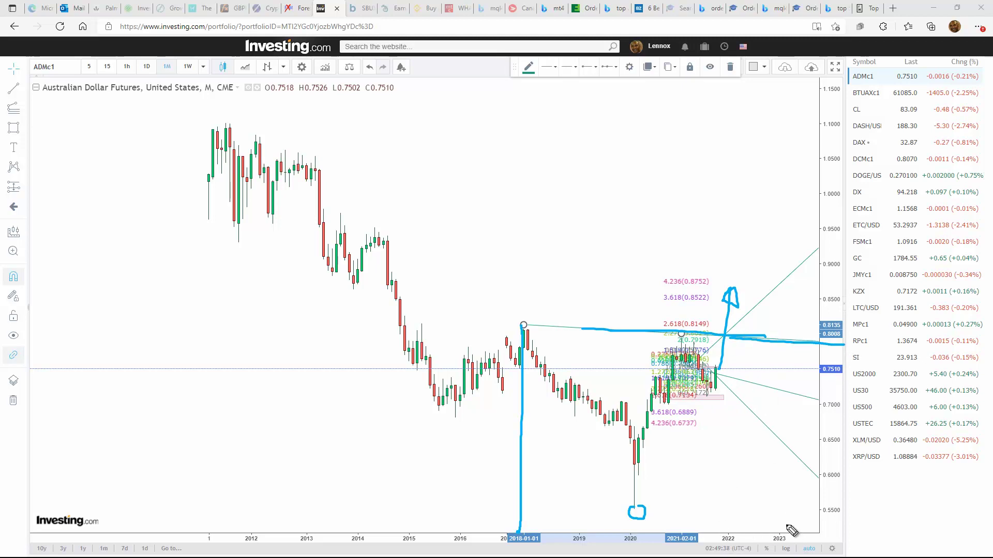
mouse_move(806, 336)
left_mouse_down()
mouse_move(825, 343)
mouse_move(794, 325)
left_mouse_up()
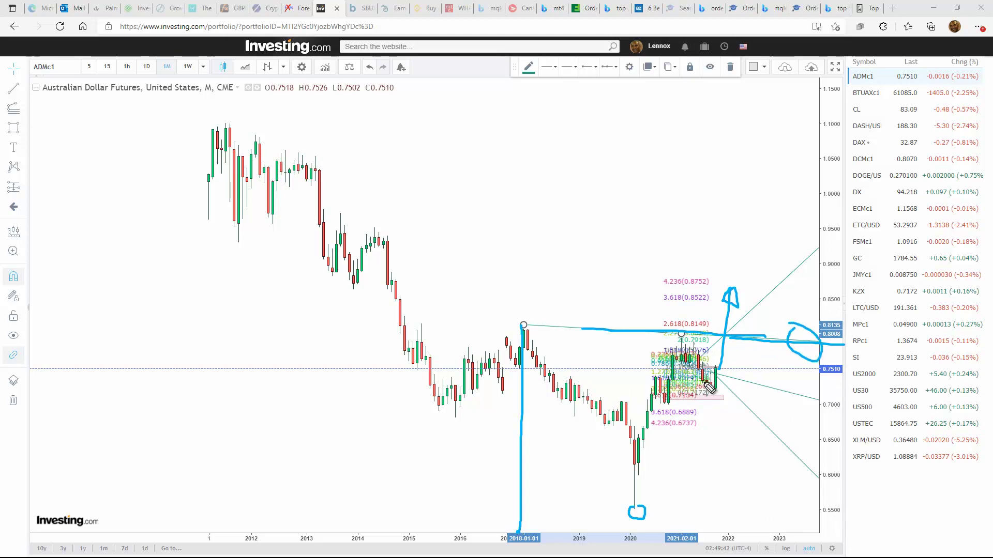
Step: Sketch an inverse head and shoulders with a boxed right-shoulder zone at about 0.63–0.65 and a rally arrow, and clear the ink
left_click_drag(719, 375, 730, 447)
left_click_drag(635, 440, 759, 440)
mouse_move(631, 457)
left_mouse_down()
mouse_move(745, 455)
mouse_move(770, 440)
mouse_move(753, 438)
left_mouse_up()
mouse_move(411, 407)
left_mouse_down()
mouse_move(434, 425)
mouse_move(473, 411)
left_mouse_up()
mouse_move(597, 508)
left_mouse_down()
mouse_move(629, 534)
mouse_move(664, 516)
left_mouse_up()
mouse_move(711, 456)
left_mouse_down()
mouse_move(718, 464)
mouse_move(759, 446)
mouse_move(797, 296)
mouse_move(783, 308)
mouse_move(798, 299)
left_mouse_up()
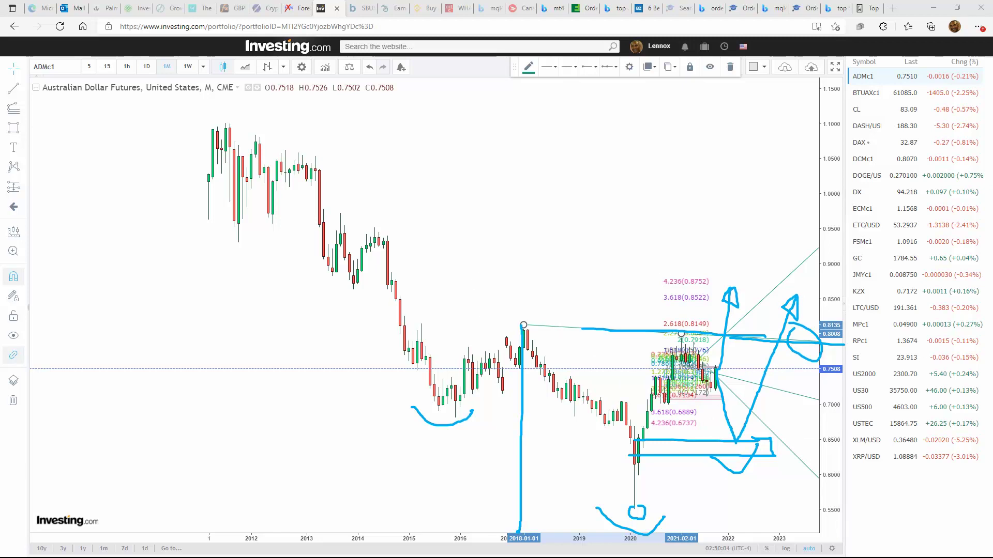
key("Escape")
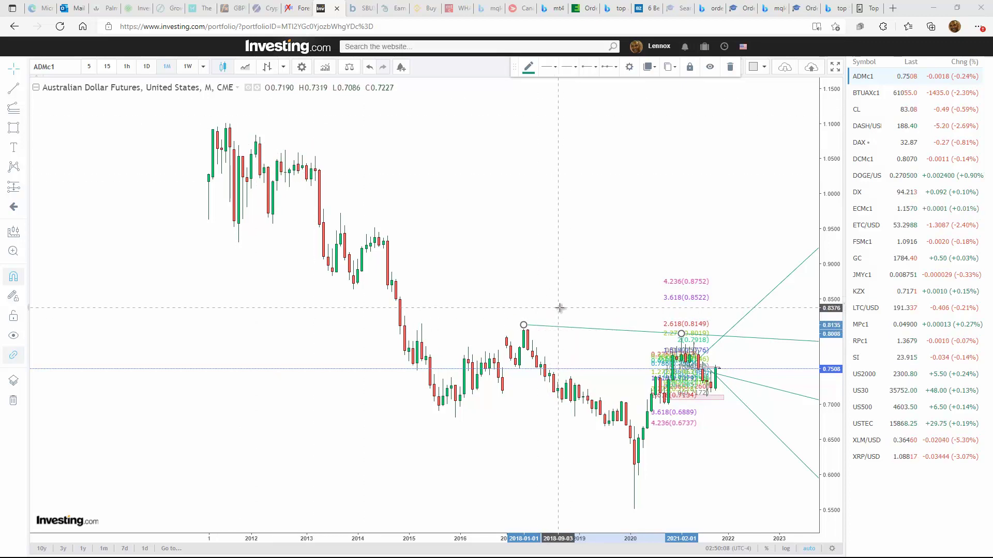
Step: Deselect the trend line and switch the chart to the weekly timeframe
left_click(292, 246)
left_click(188, 67)
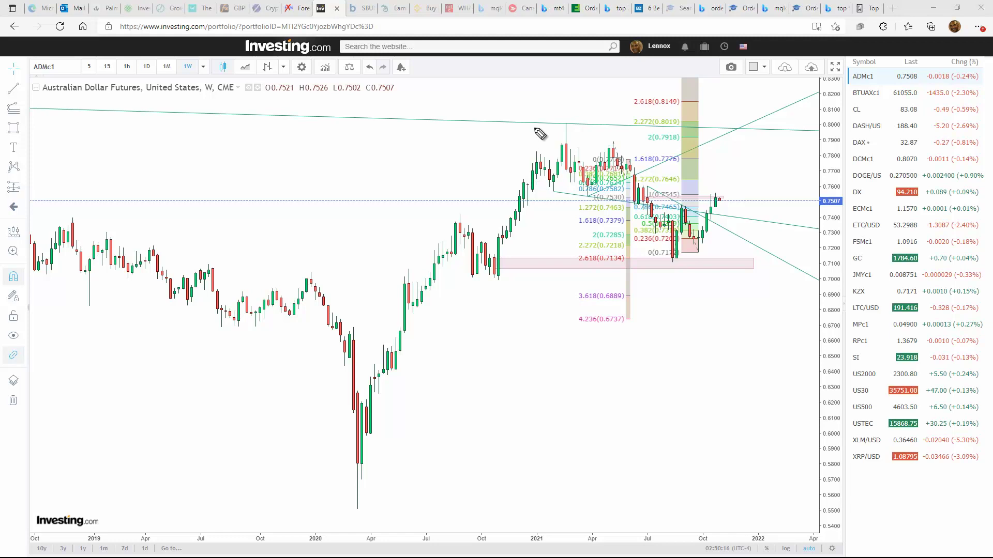
Step: Mark the head and both shoulders of the 2021 top with arcs above the three peaks
left_click_drag(551, 124, 577, 120)
left_click_drag(523, 153, 535, 141)
left_click_drag(599, 139, 611, 136)
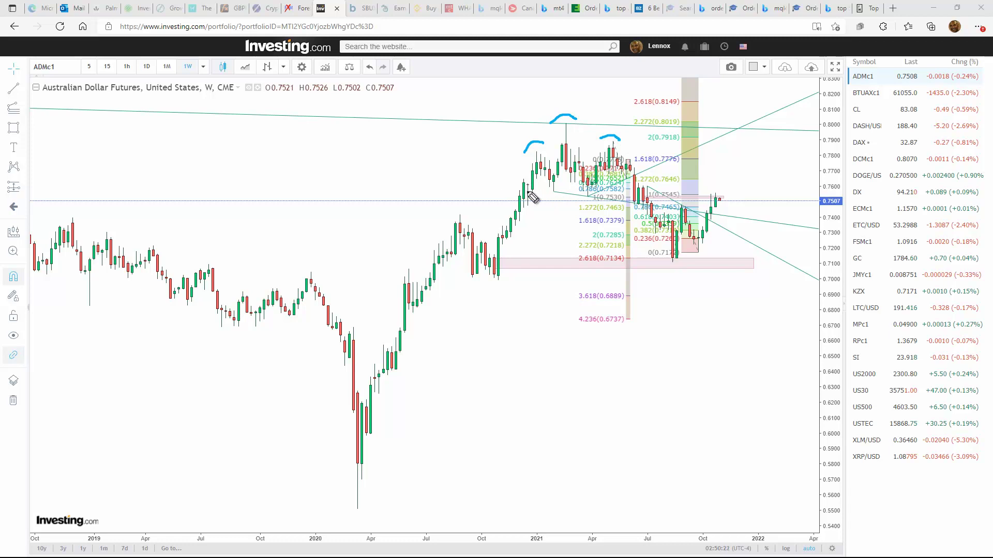
Step: Sketch possible necklines beneath the 2021 top, trace the swings from the right shoulder to the latest candle, and clear the ink
left_click_drag(508, 195, 727, 192)
left_click_drag(540, 186, 724, 210)
left_click_drag(554, 207, 689, 164)
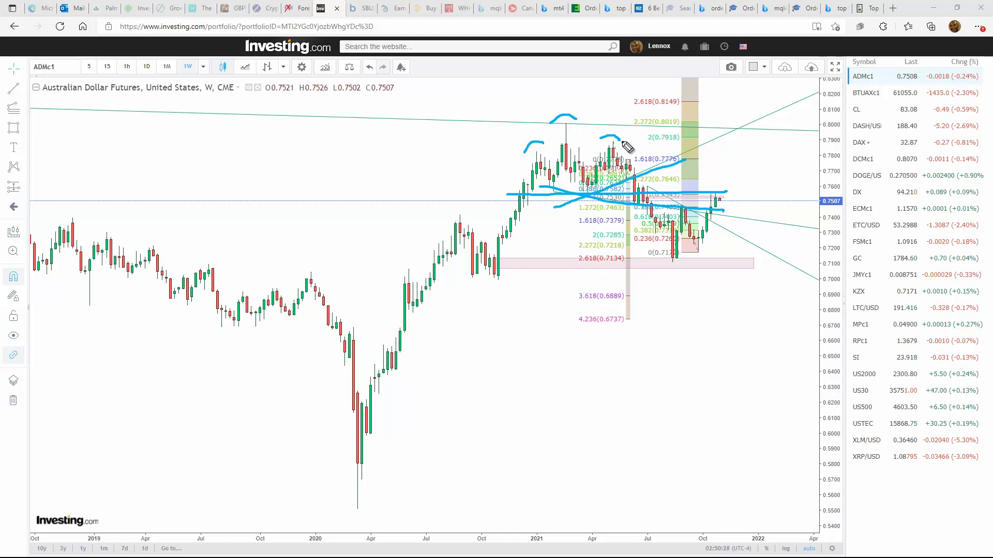
mouse_move(610, 144)
left_mouse_down()
mouse_move(654, 228)
mouse_move(670, 222)
mouse_move(675, 261)
mouse_move(686, 213)
mouse_move(704, 252)
mouse_move(721, 189)
left_mouse_up()
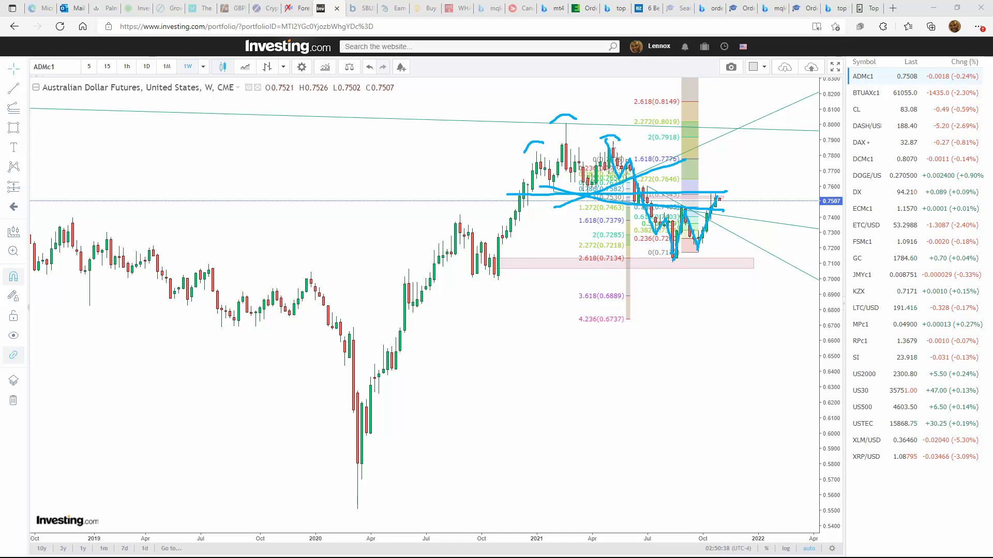
key("Escape")
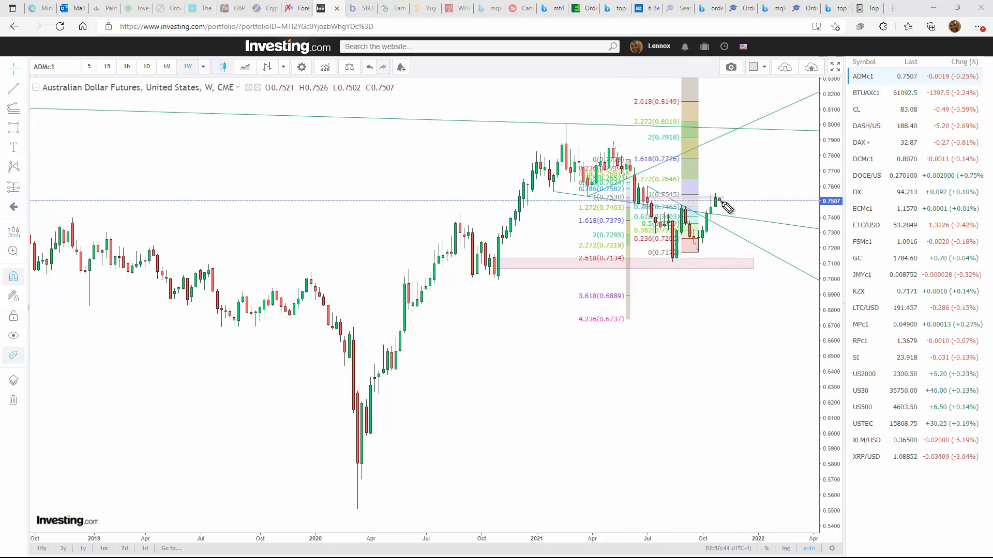
Step: Sketch a short downward stroke from the latest weekly candle and switch the chart to the daily timeframe
mouse_move(726, 212)
left_mouse_down()
mouse_move(736, 247)
mouse_move(739, 235)
left_mouse_up()
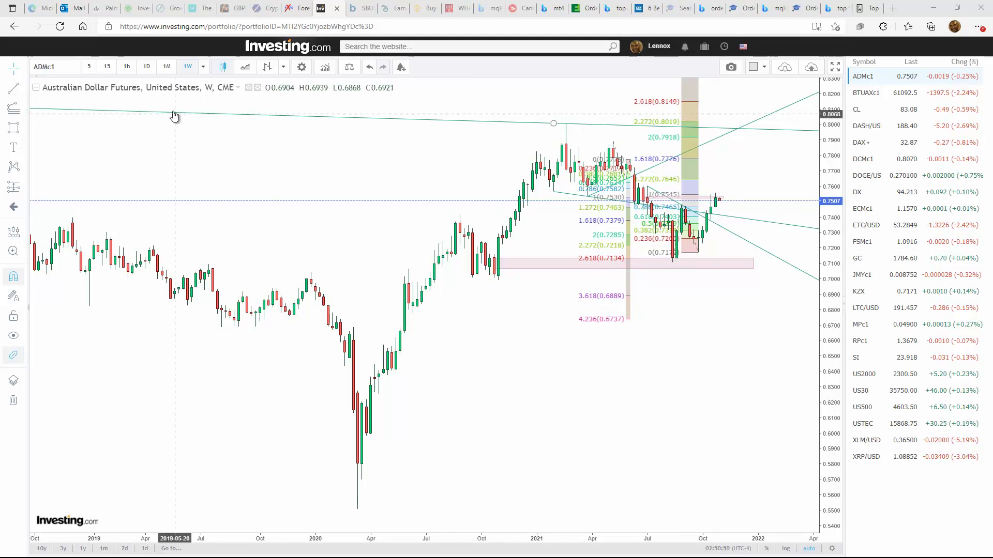
left_click(151, 69)
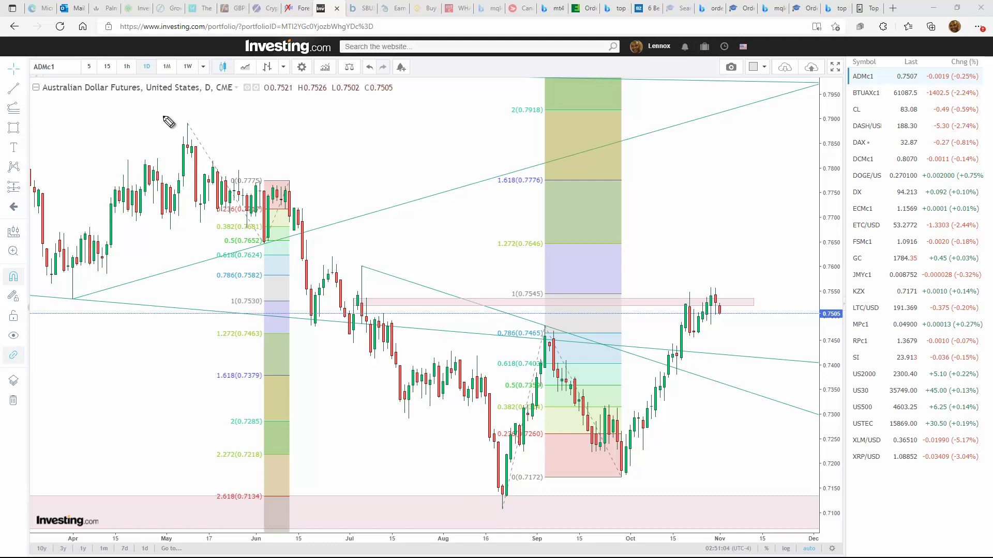
Step: Trace the daily swings from the May peak to the November highs and outline the resistance zone at about 0.75–0.755
mouse_move(148, 123)
left_mouse_down()
mouse_move(224, 116)
mouse_move(207, 158)
mouse_move(253, 251)
mouse_move(293, 198)
mouse_move(489, 514)
left_mouse_up()
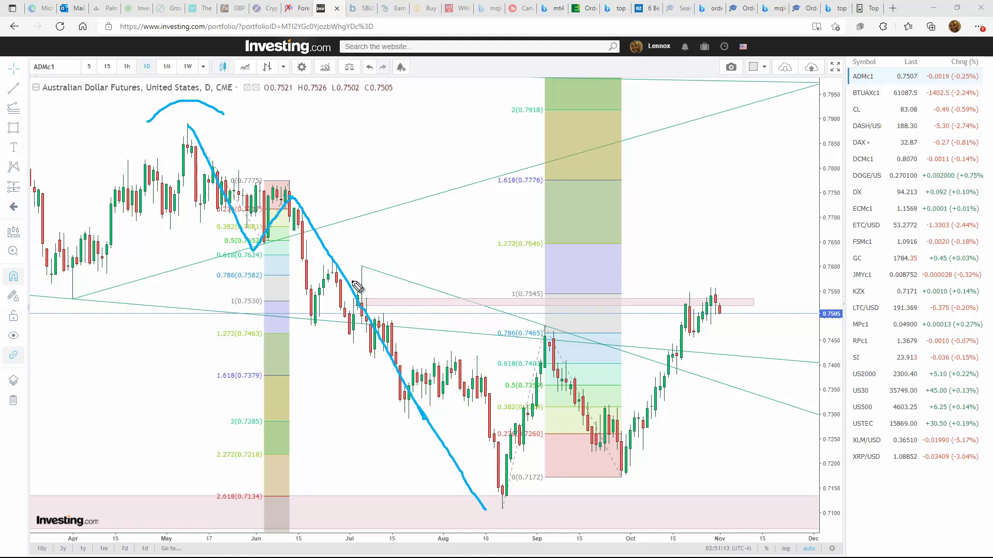
mouse_move(293, 198)
left_mouse_down()
mouse_move(362, 310)
mouse_move(493, 454)
mouse_move(507, 497)
mouse_move(565, 341)
left_mouse_up()
mouse_move(524, 446)
left_mouse_down()
mouse_move(552, 335)
mouse_move(625, 477)
mouse_move(713, 297)
left_mouse_up()
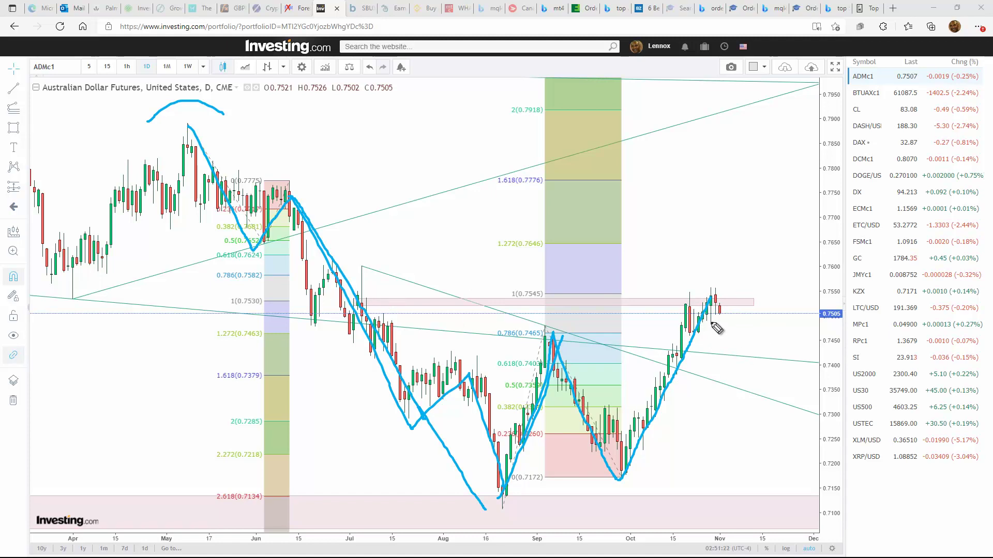
mouse_move(340, 305)
left_mouse_down()
mouse_move(759, 304)
mouse_move(390, 290)
mouse_move(350, 313)
left_mouse_up()
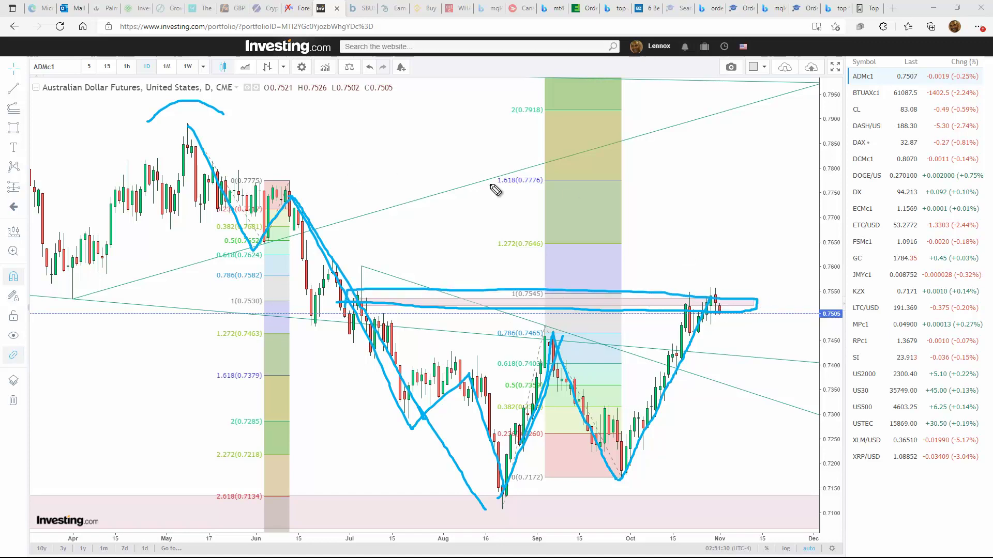
Step: Sketch the resistance at about 0.775, up and down paths from the latest daily candle and circles around the recent highs, and clear the ink
mouse_move(486, 181)
left_mouse_down()
mouse_move(610, 194)
mouse_move(776, 194)
mouse_move(541, 189)
mouse_move(822, 194)
left_mouse_up()
left_click_drag(729, 305, 772, 208)
mouse_move(727, 291)
left_mouse_down()
mouse_move(766, 303)
mouse_move(681, 275)
left_mouse_up()
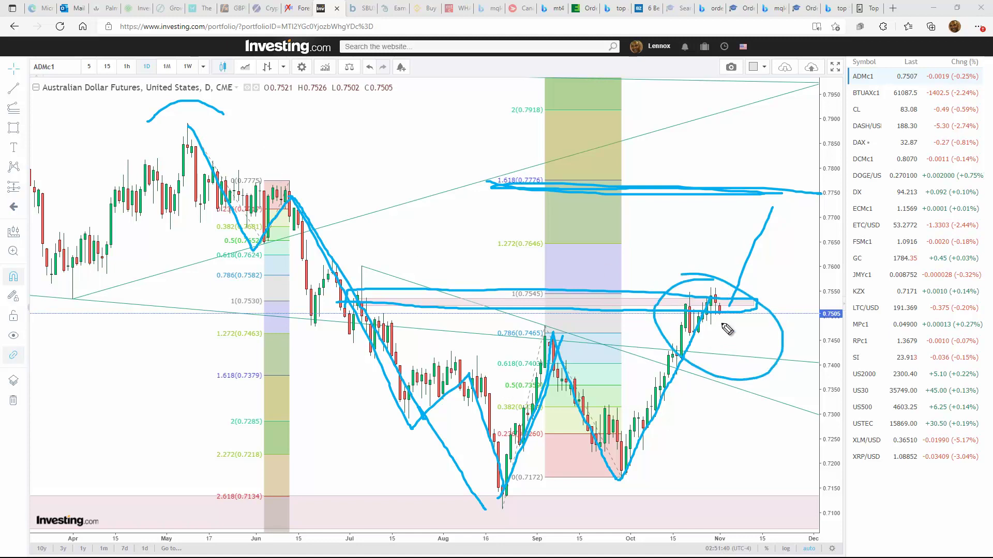
mouse_move(726, 300)
left_mouse_down()
mouse_move(720, 339)
mouse_move(731, 317)
mouse_move(770, 455)
mouse_move(750, 441)
mouse_move(769, 428)
mouse_move(770, 453)
left_mouse_up()
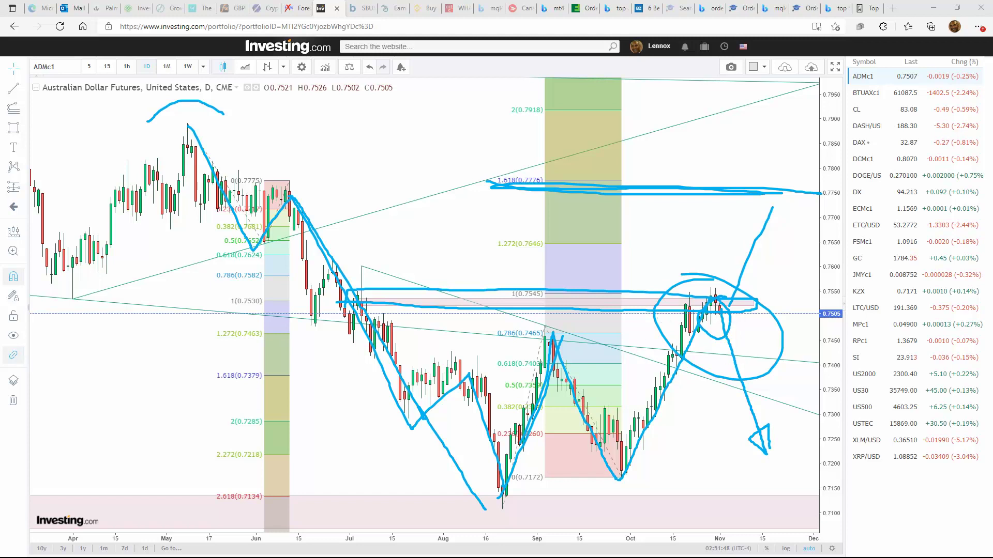
key("Escape")
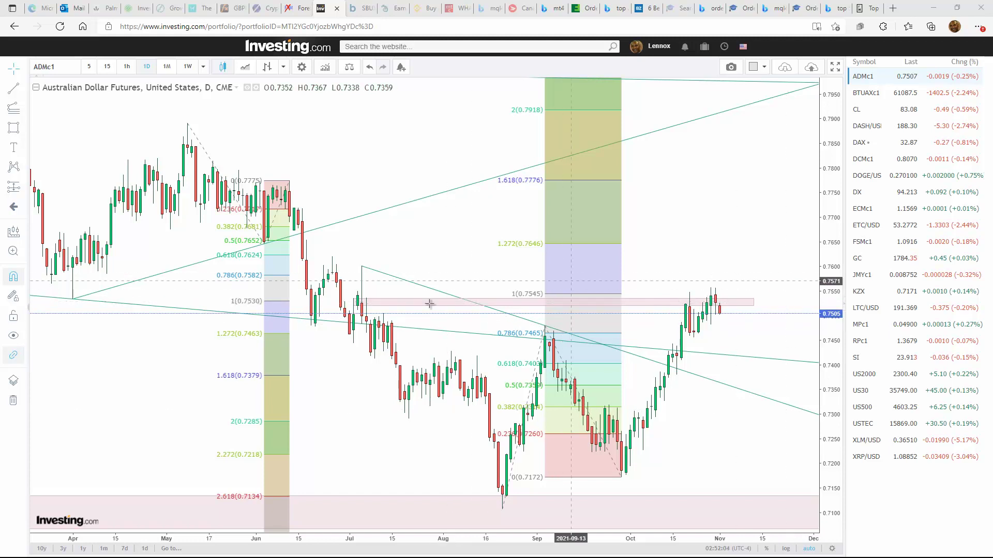
Step: Open the weekly Bitcoin futures chart, trace the 2021 swings from the April peak to the latest high, and mark both tops
left_click(866, 95)
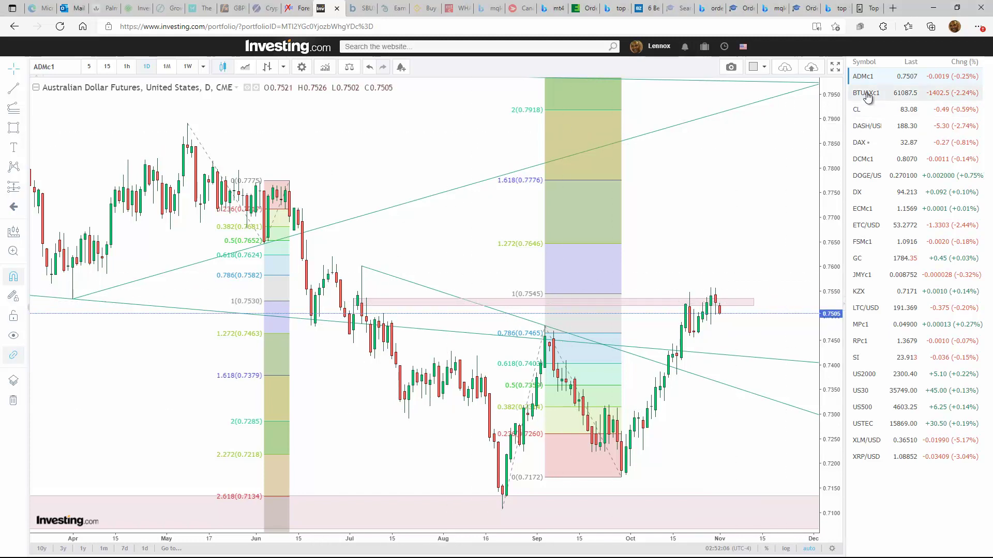
left_click(189, 67)
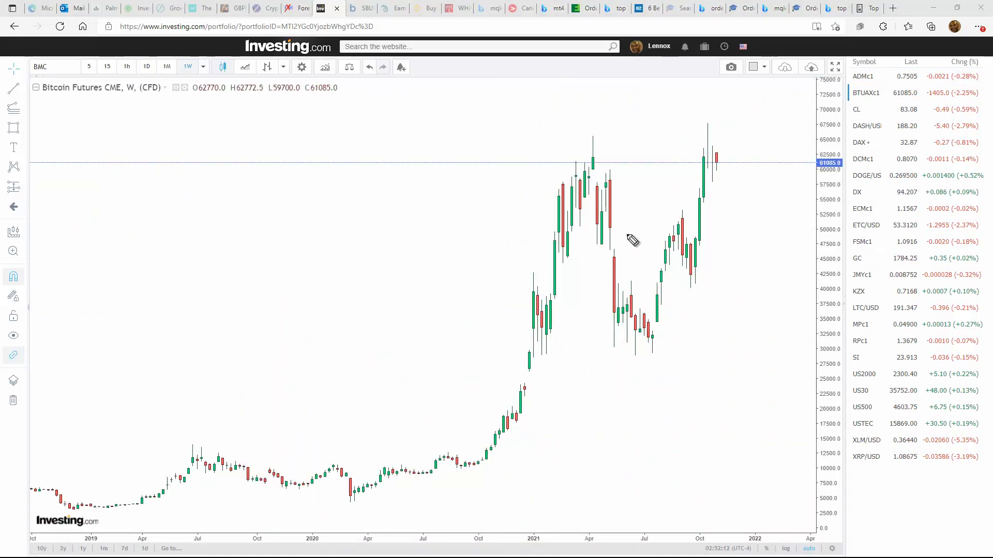
mouse_move(562, 159)
left_mouse_down()
mouse_move(582, 159)
mouse_move(601, 131)
mouse_move(614, 160)
mouse_move(603, 247)
mouse_move(616, 171)
mouse_move(623, 346)
mouse_move(645, 287)
mouse_move(643, 368)
mouse_move(594, 357)
mouse_move(665, 357)
left_mouse_up()
mouse_move(648, 314)
left_mouse_down()
mouse_move(692, 269)
mouse_move(708, 125)
left_mouse_up()
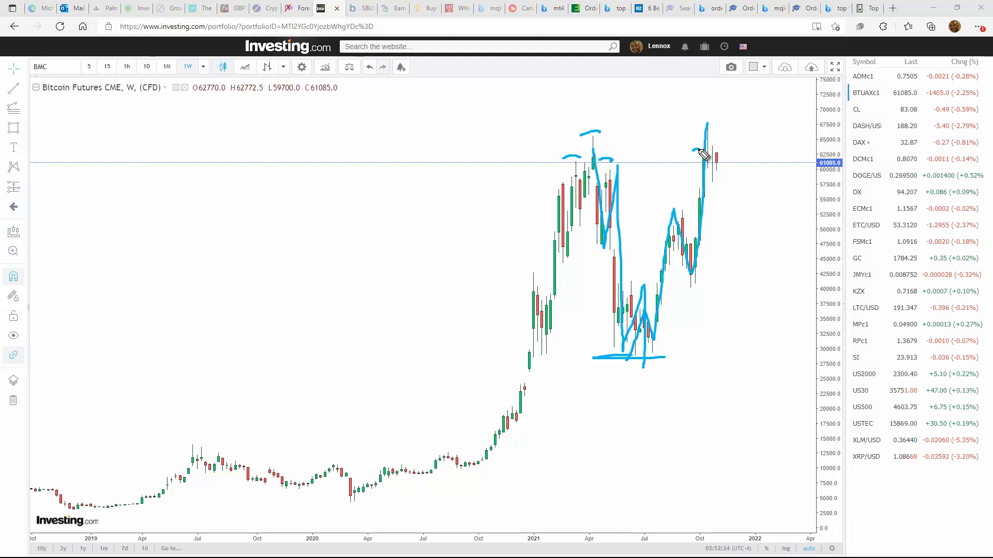
left_click_drag(713, 147, 723, 159)
mouse_move(625, 148)
left_mouse_down()
mouse_move(595, 190)
mouse_move(597, 166)
left_mouse_up()
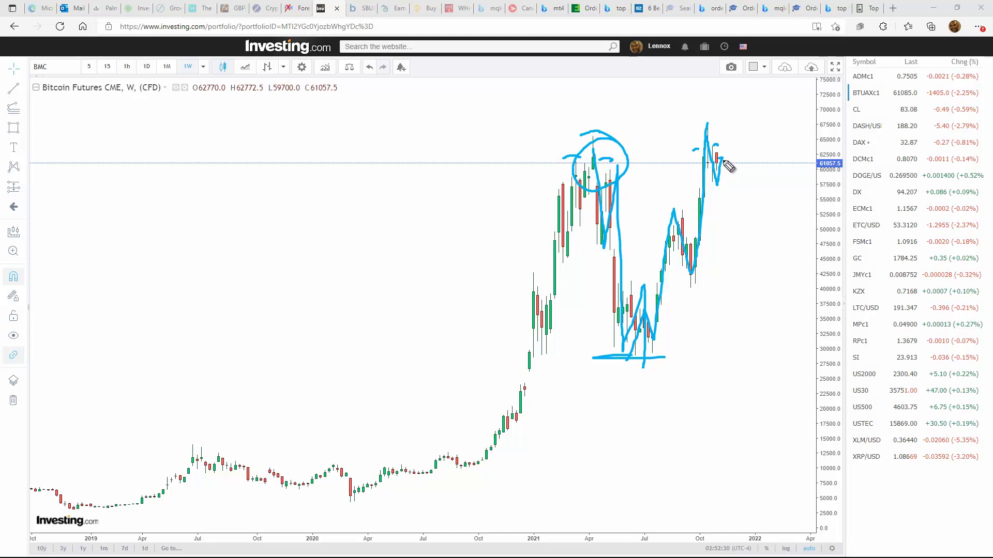
Step: Sketch a projected drop from the latest Bitcoin candle, mark and circle the support zone at about 43,000–47,000, and clear the ink
left_click_drag(723, 156, 744, 310)
mouse_move(637, 368)
left_mouse_down()
mouse_move(664, 320)
mouse_move(708, 129)
mouse_move(748, 299)
left_mouse_up()
left_click_drag(616, 270, 805, 270)
mouse_move(662, 248)
left_mouse_down()
mouse_move(790, 249)
mouse_move(735, 235)
mouse_move(755, 293)
left_mouse_up()
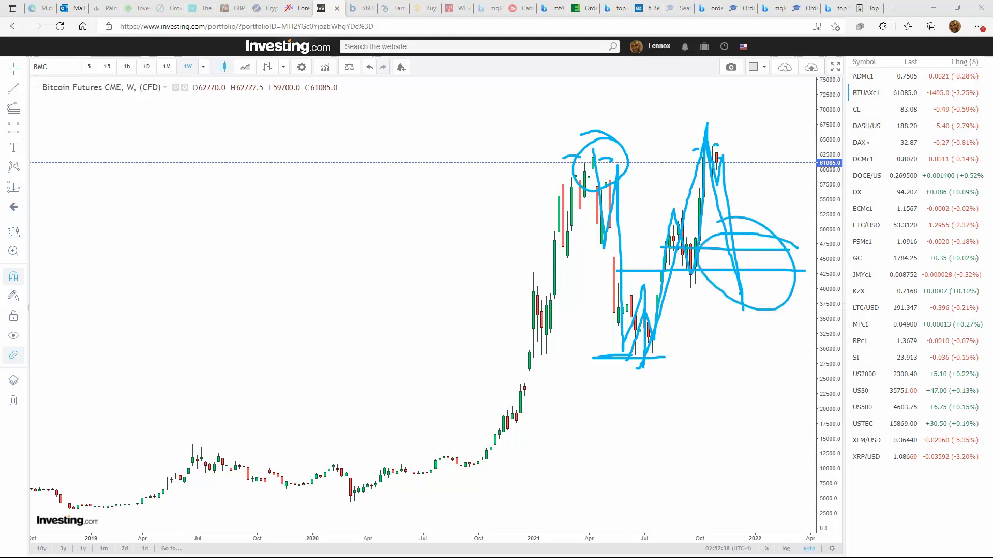
key("Escape")
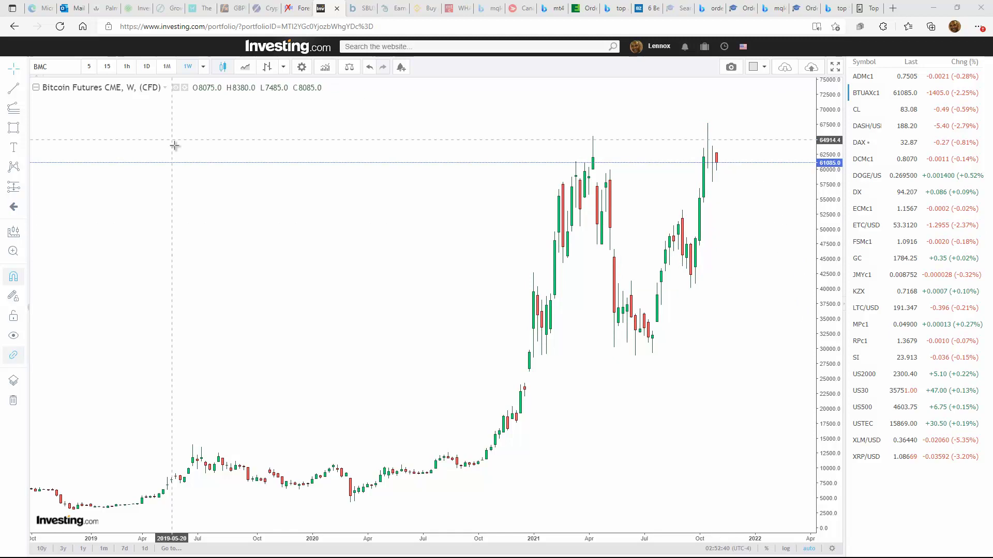
Step: Switch Bitcoin to the daily chart, outline resistance at about 66,500–67,700, and sketch a circled rise from the latest candle towards it
left_click(148, 68)
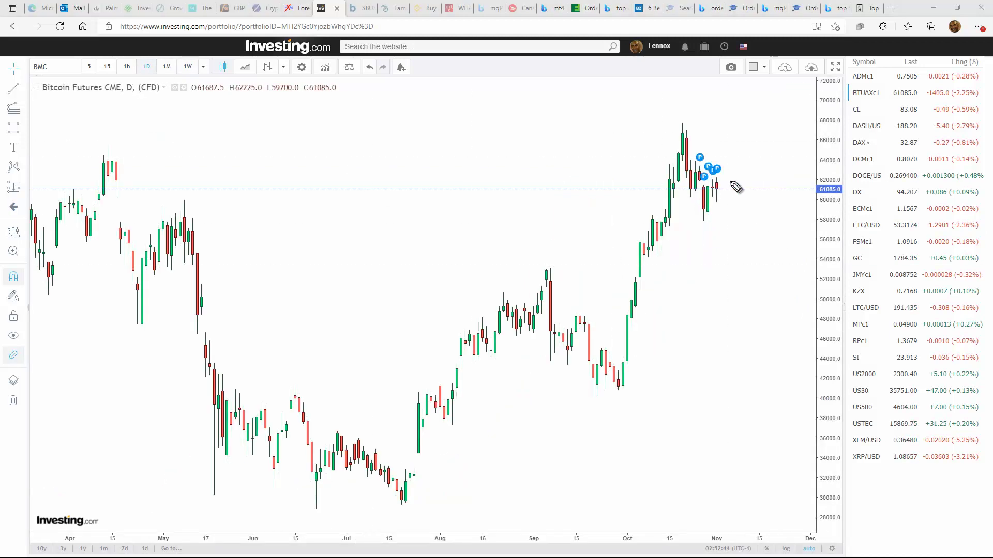
left_click_drag(722, 190, 730, 162)
left_click_drag(631, 123, 818, 122)
left_click_drag(621, 134, 791, 134)
mouse_move(734, 173)
left_mouse_down()
mouse_move(747, 144)
mouse_move(734, 148)
mouse_move(753, 149)
left_mouse_up()
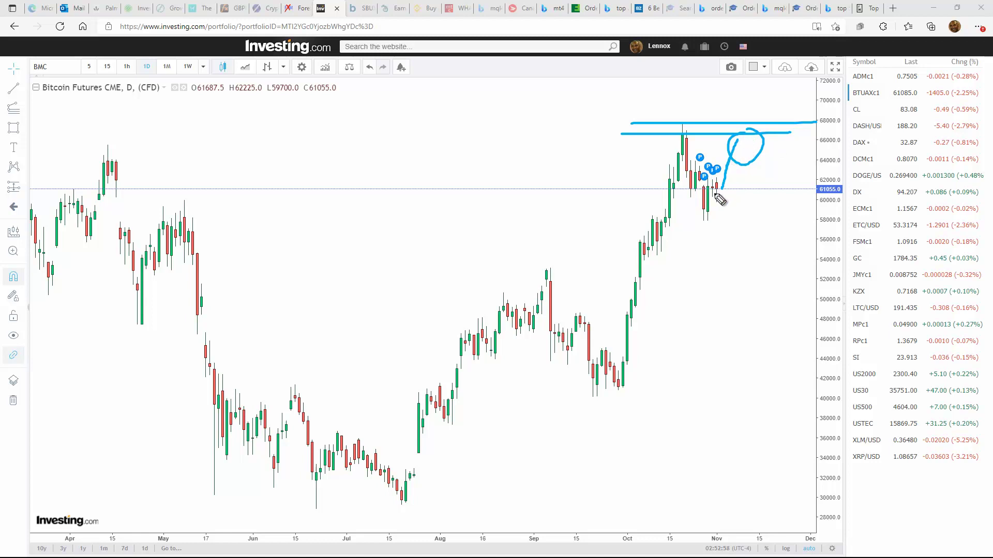
Step: Sketch a breakout path above the daily Bitcoin resistance with a fall back to about 61,000, circle the recent lows, and clear the ink
mouse_move(718, 189)
left_mouse_down()
mouse_move(736, 137)
mouse_move(753, 146)
mouse_move(774, 102)
left_mouse_up()
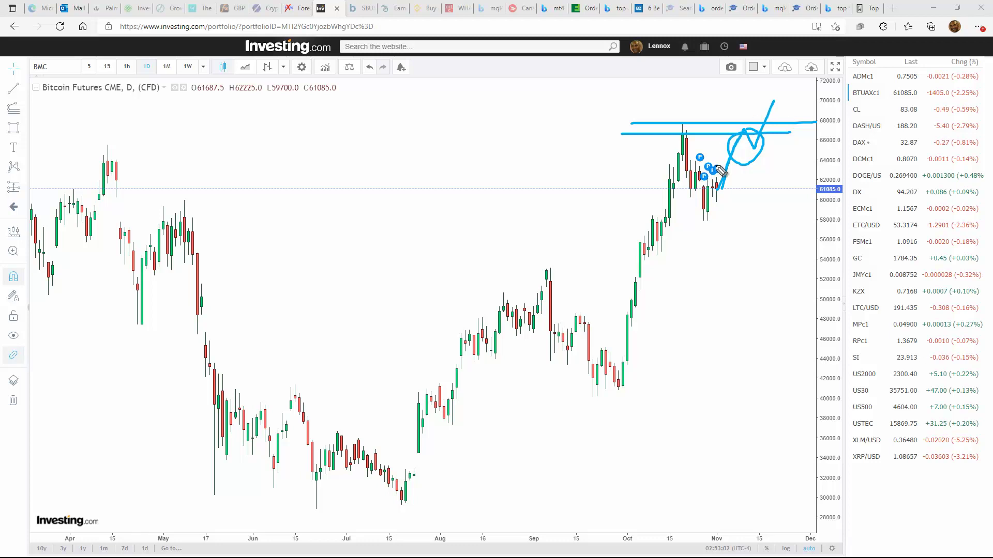
mouse_move(726, 179)
left_mouse_down()
mouse_move(749, 210)
mouse_move(714, 224)
mouse_move(748, 127)
mouse_move(782, 95)
mouse_move(813, 194)
left_mouse_up()
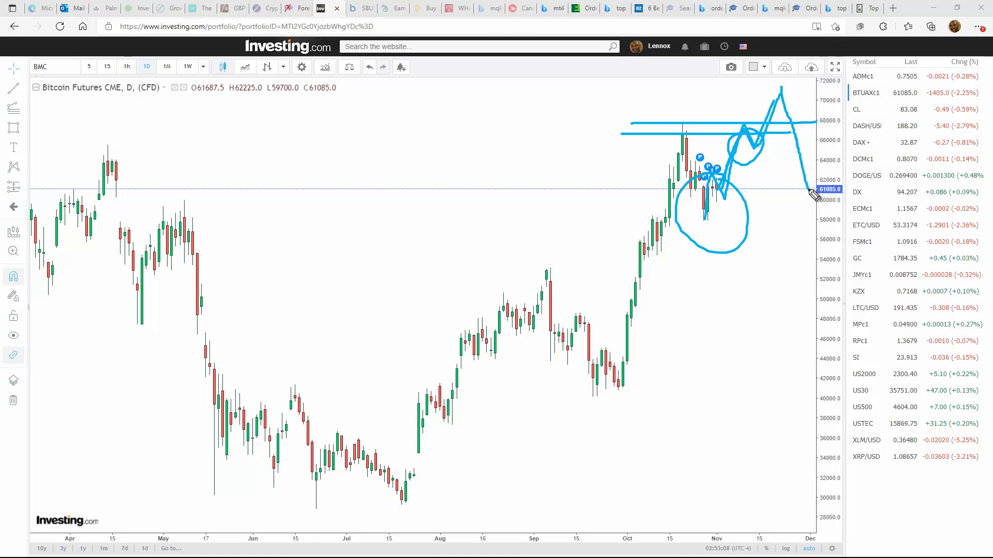
key("Escape")
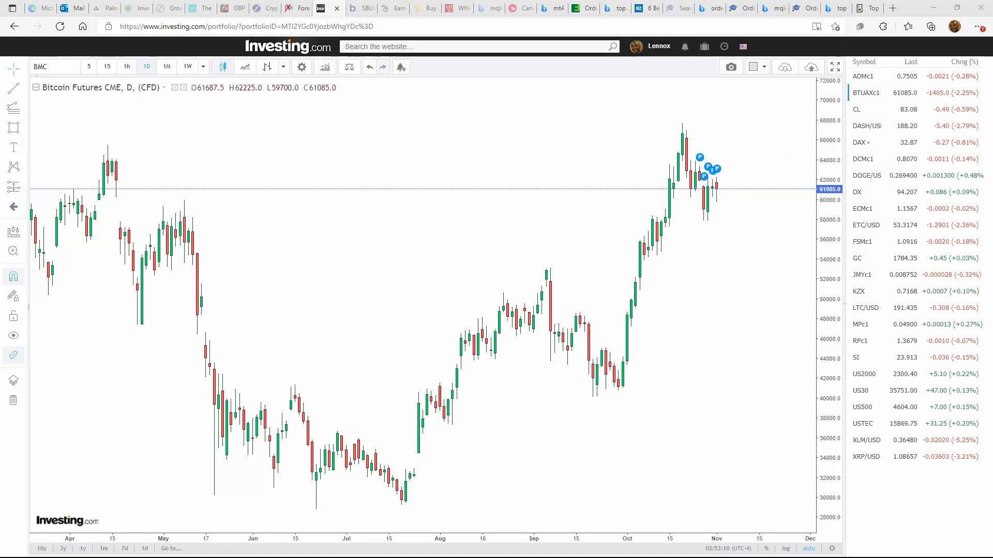
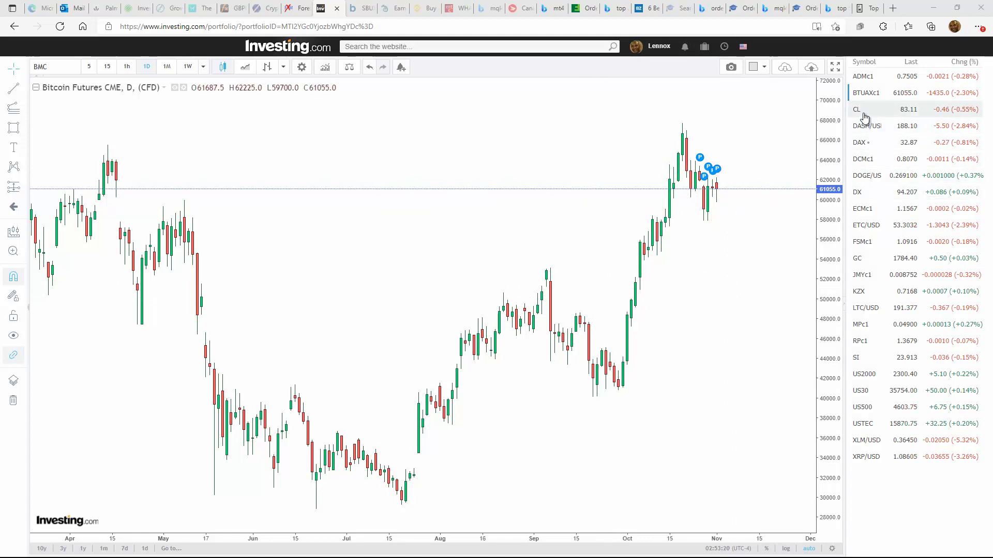
Step: On the monthly WTI crude oil chart, mark levels at about 74 and 100, trace the rise from the 2020 low, and clear the ink
left_click(187, 67)
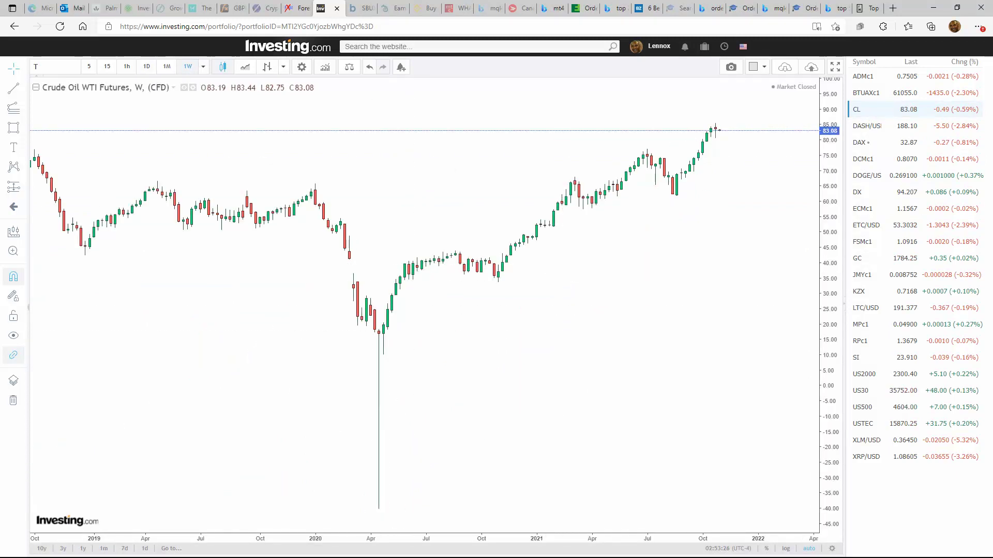
left_click(173, 67)
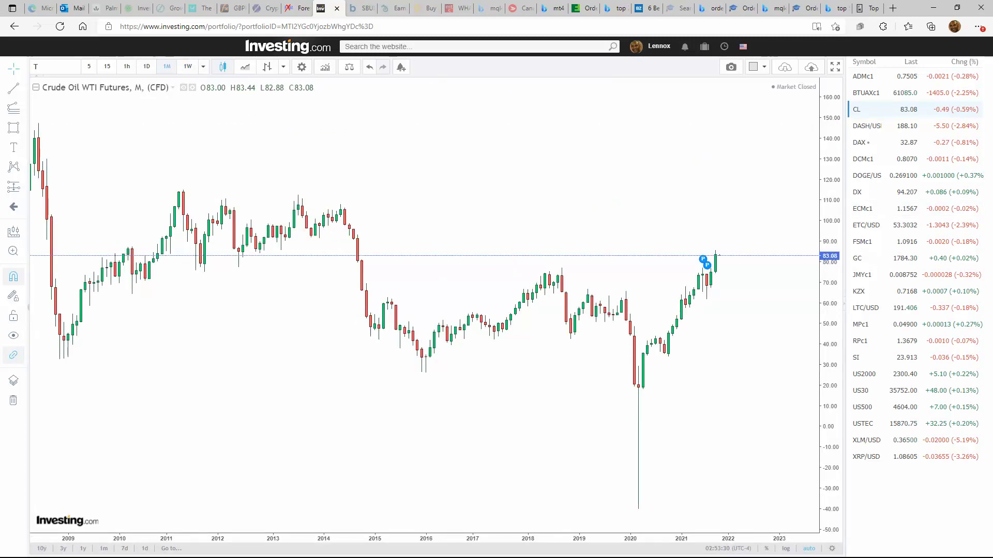
left_click_drag(521, 274, 784, 274)
mouse_move(643, 385)
left_mouse_down()
mouse_move(652, 339)
mouse_move(709, 284)
left_mouse_up()
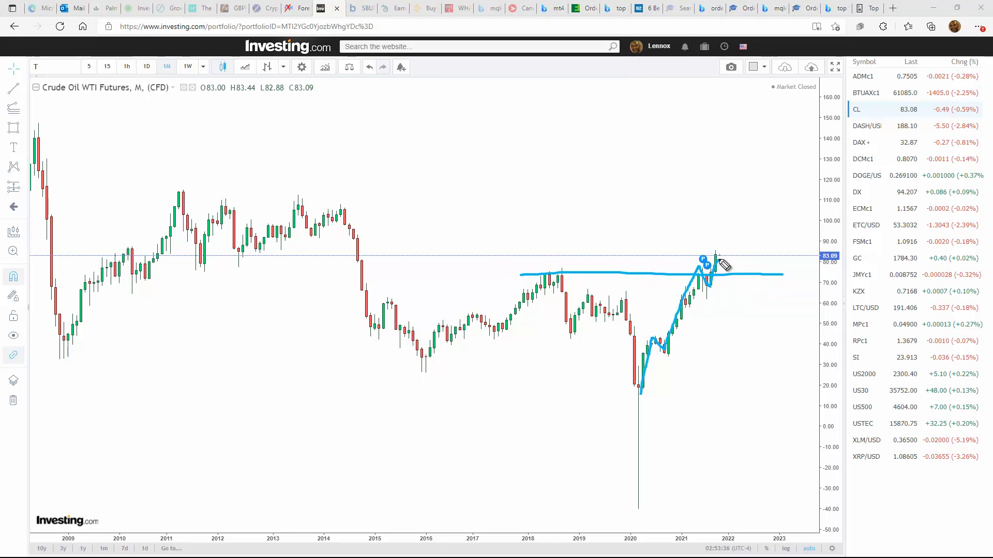
left_click_drag(341, 217, 805, 234)
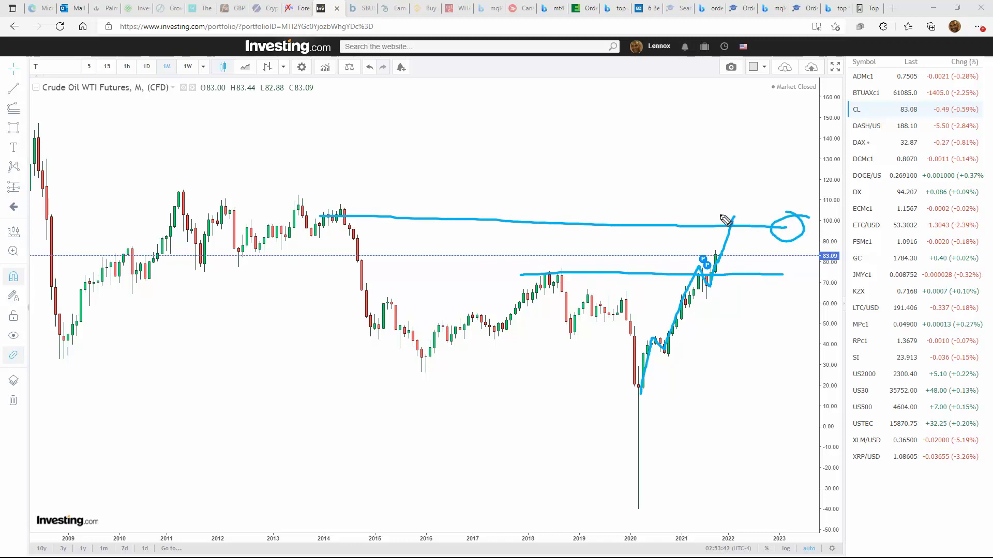
key("Escape")
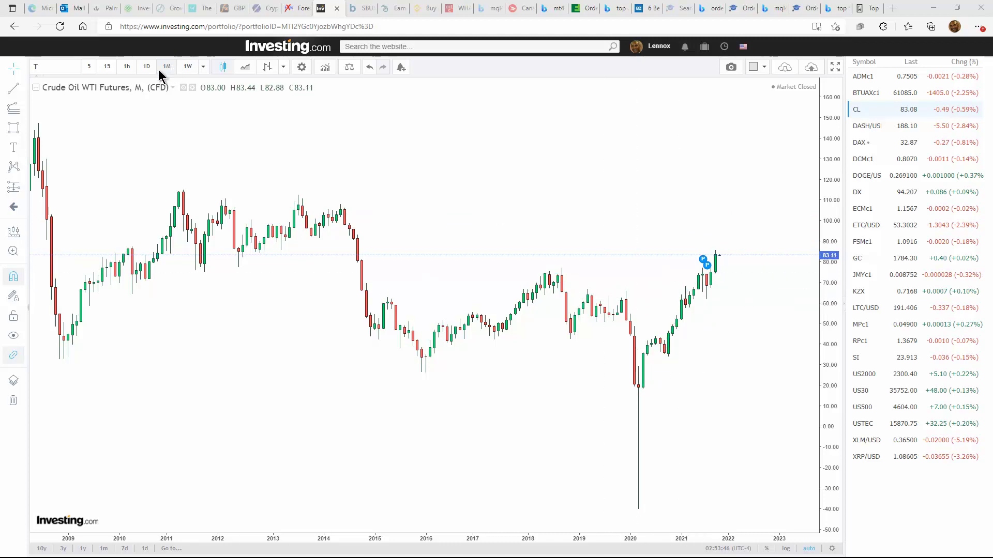
Step: Trace the latest rally on the weekly crude oil chart, clear the ink, and switch to the daily timeframe
left_click(187, 67)
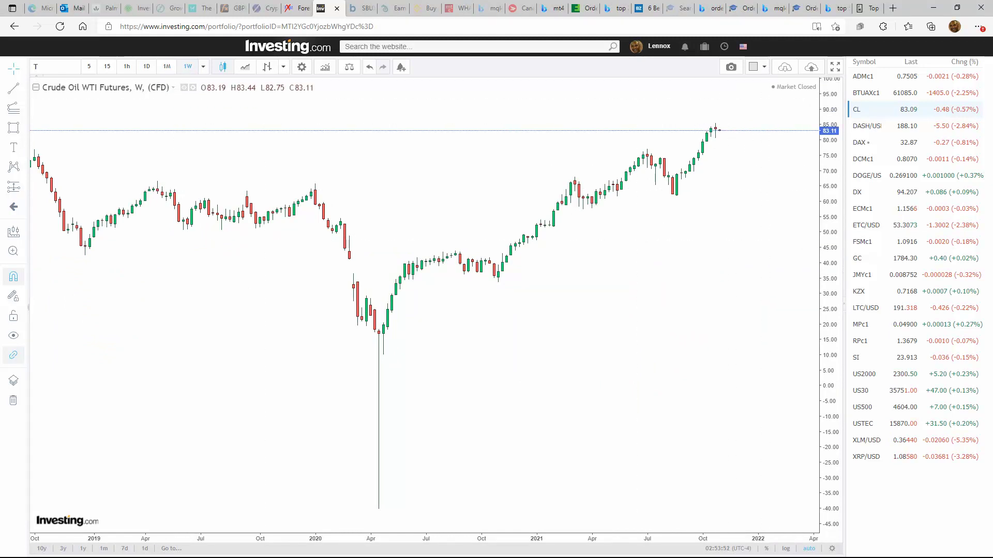
left_click_drag(672, 200, 718, 123)
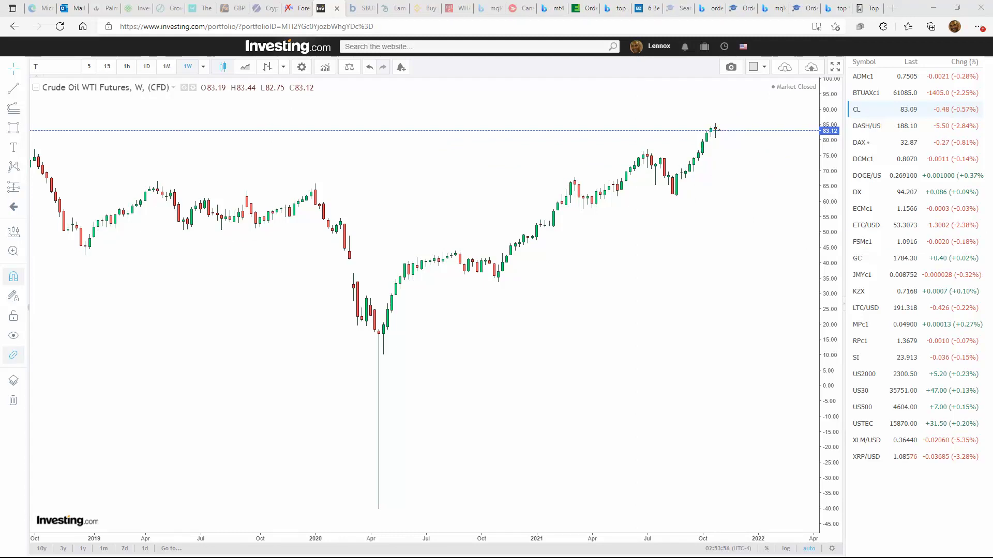
left_click(148, 66)
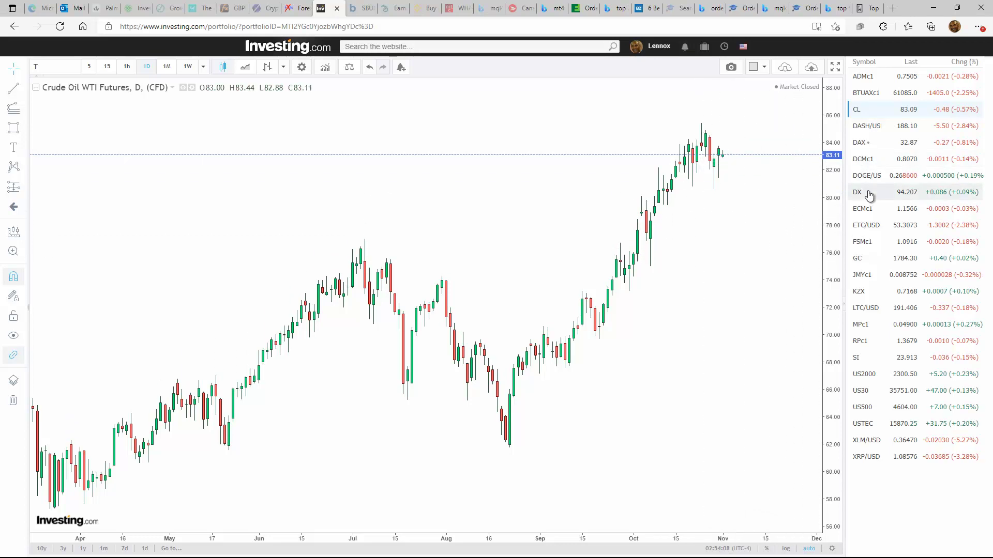
Step: Open the DASH/USD chart, check its monthly and weekly timeframes, and return it to the daily timeframe
left_click(867, 127)
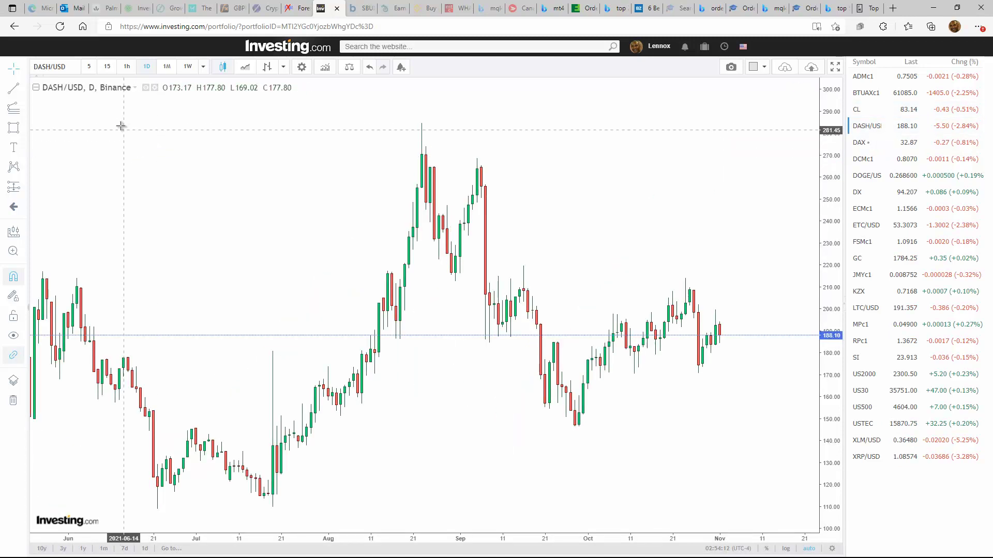
left_click(171, 69)
left_click(187, 68)
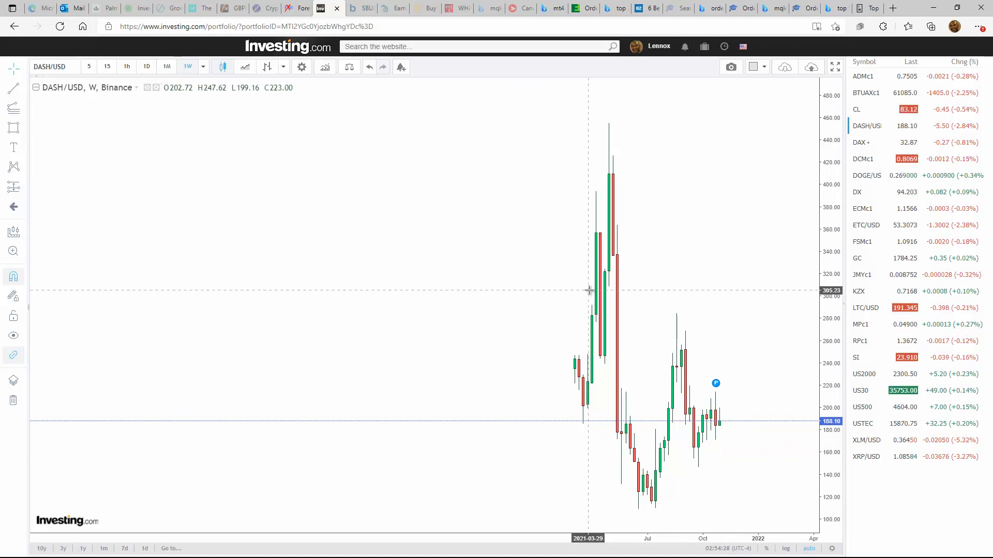
left_click(149, 66)
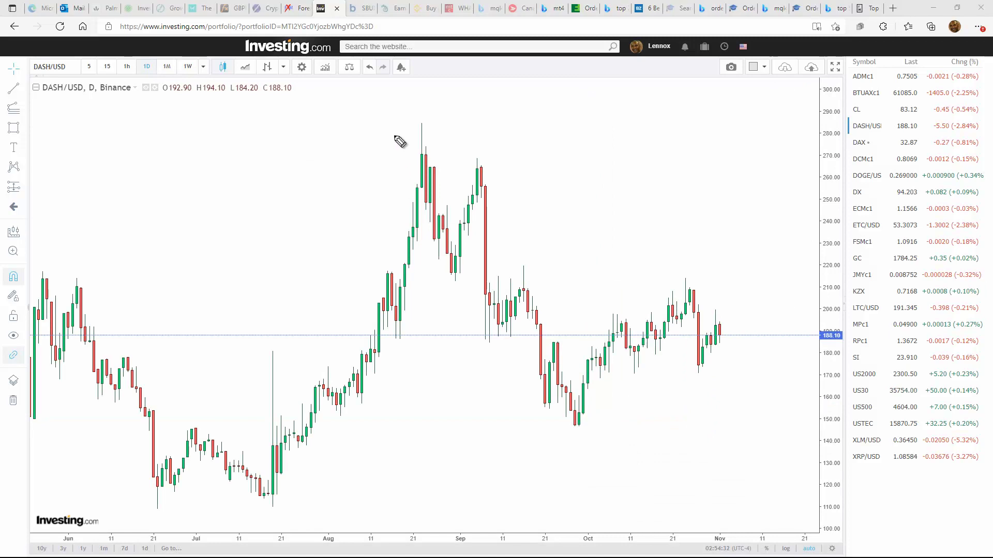
Step: Trace and circle the DASH/USD double top, follow the fall and rebound to the October high, and draw the neckline at about 210–215
mouse_move(427, 168)
left_mouse_down()
mouse_move(444, 283)
mouse_move(489, 168)
left_mouse_up()
mouse_move(499, 133)
left_mouse_down()
mouse_move(395, 133)
mouse_move(517, 158)
mouse_move(480, 130)
left_mouse_up()
mouse_move(488, 186)
left_mouse_down()
mouse_move(570, 428)
mouse_move(687, 271)
left_mouse_up()
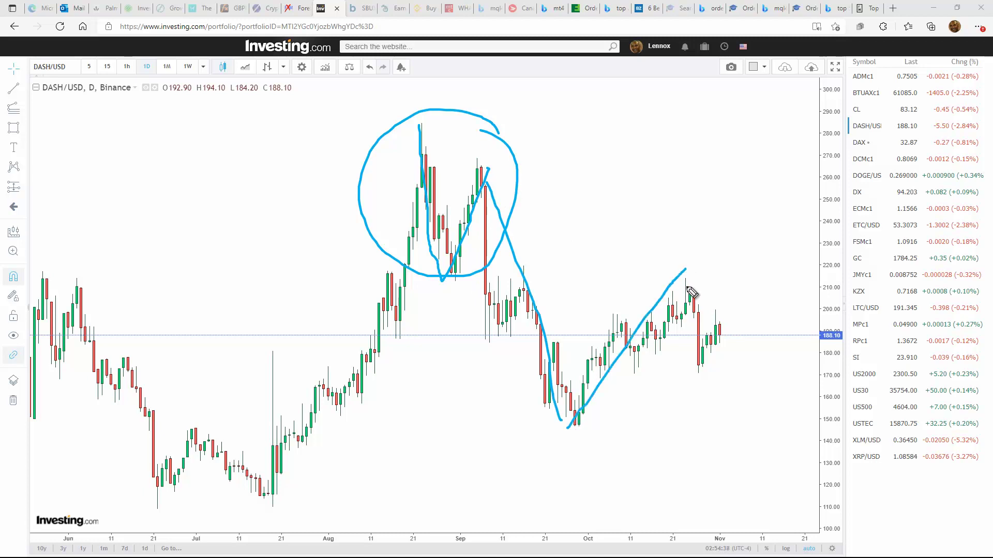
left_click_drag(311, 271, 848, 292)
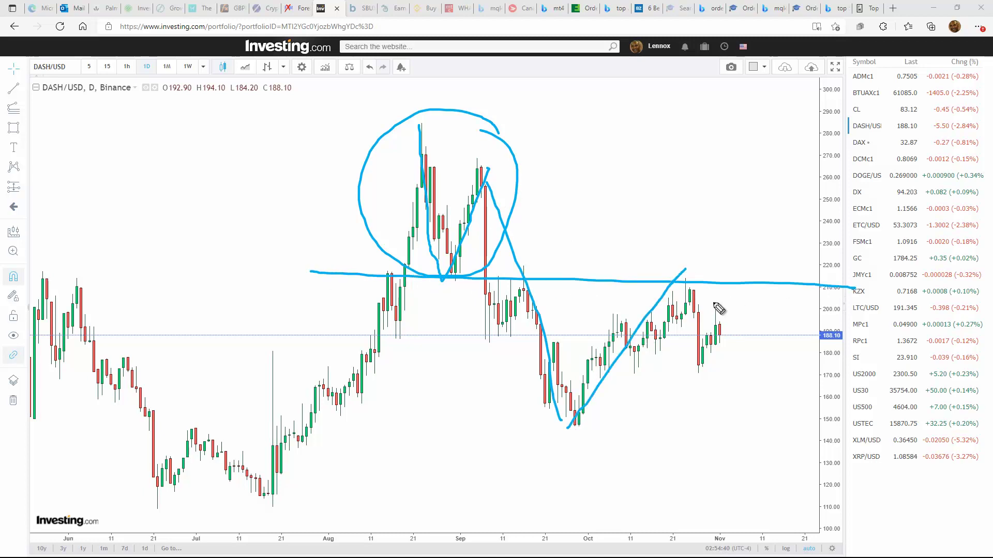
Step: Sketch a downward arrow from the October high to about 120, reinforce the resistance near 210 with an upward retest stroke, and clear the ink
mouse_move(683, 276)
left_mouse_down()
mouse_move(758, 473)
mouse_move(763, 460)
left_mouse_up()
left_click_drag(671, 284, 688, 285)
left_click_drag(728, 329, 740, 279)
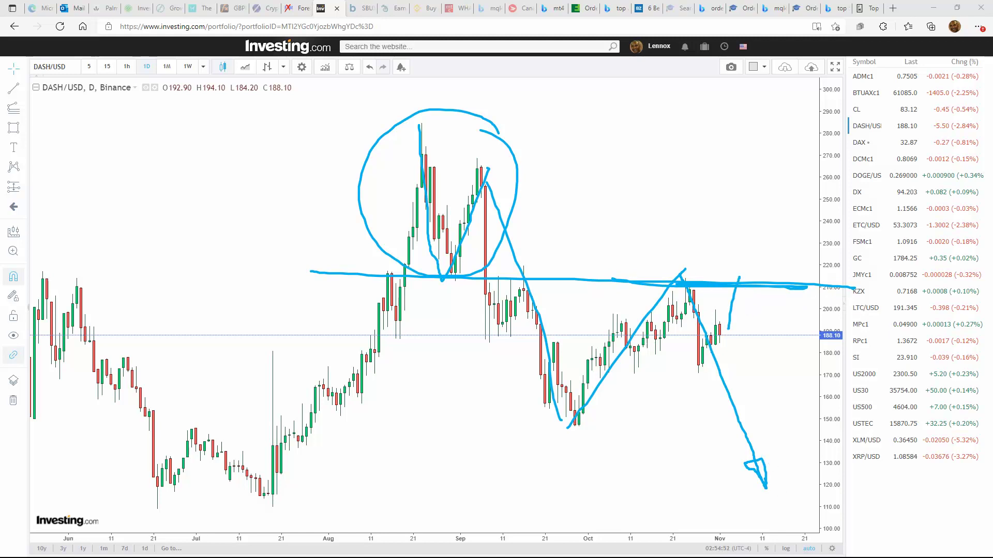
key("Escape")
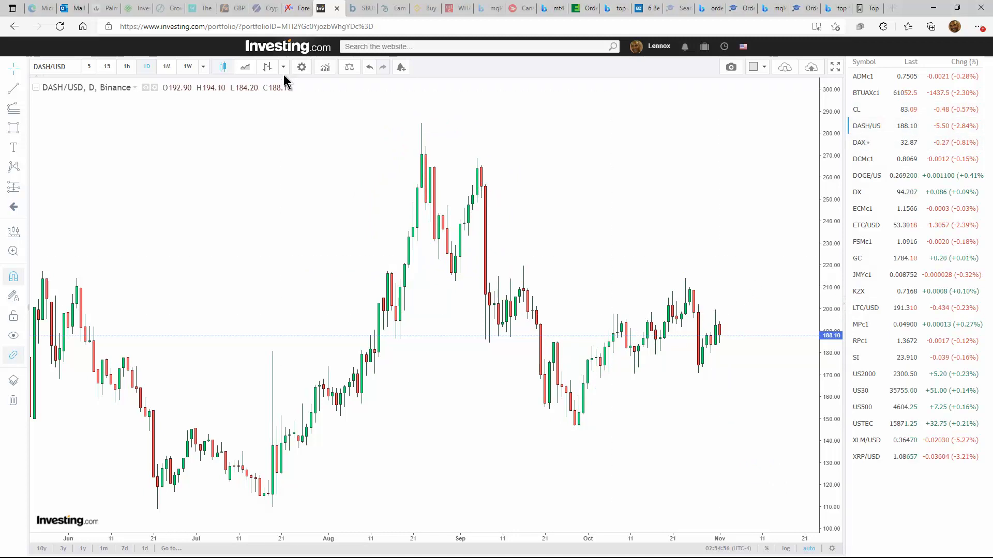
Step: Open the Global X DAX Germany ETF on the monthly chart and draw a horizontal level at about 32.9 through the 2018 peak
left_click(859, 143)
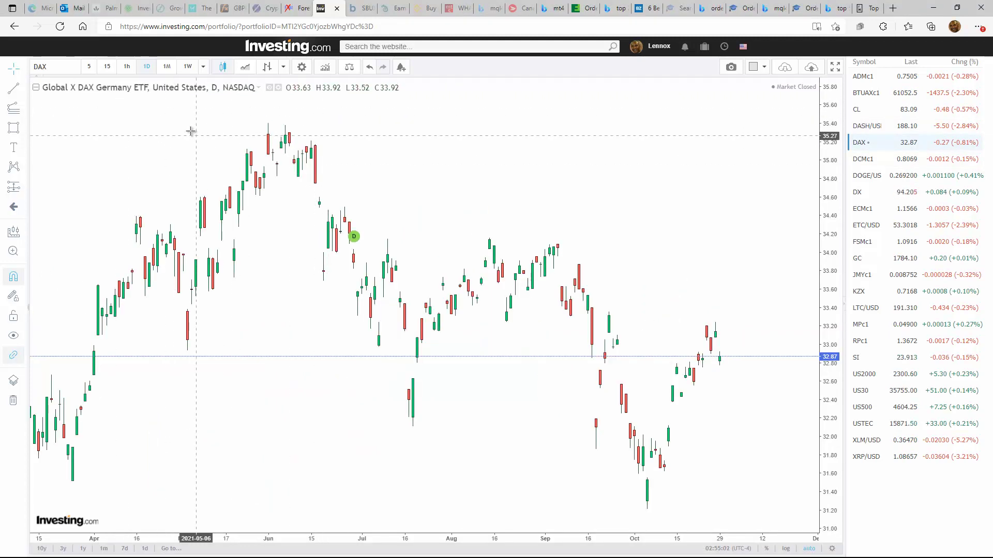
left_click(171, 67)
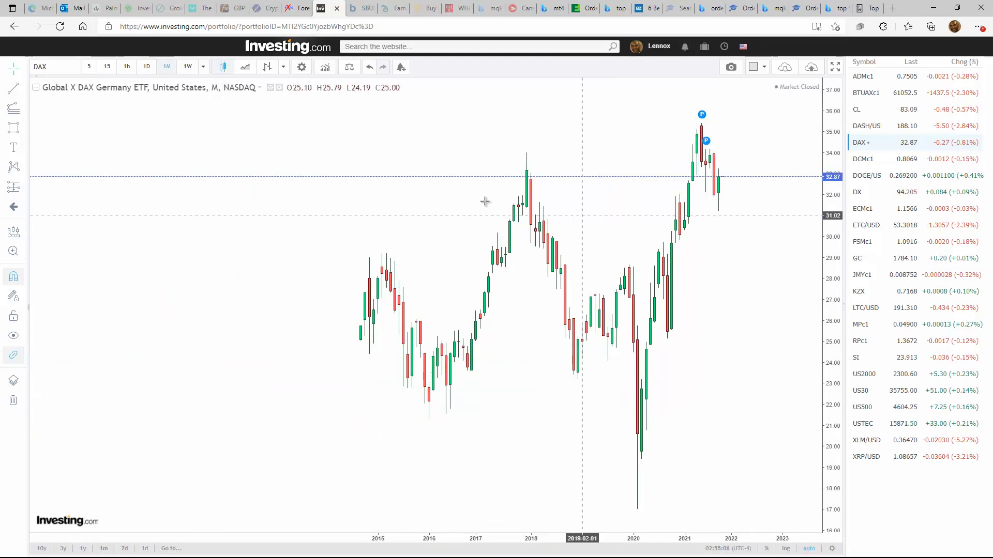
left_click_drag(478, 176, 819, 178)
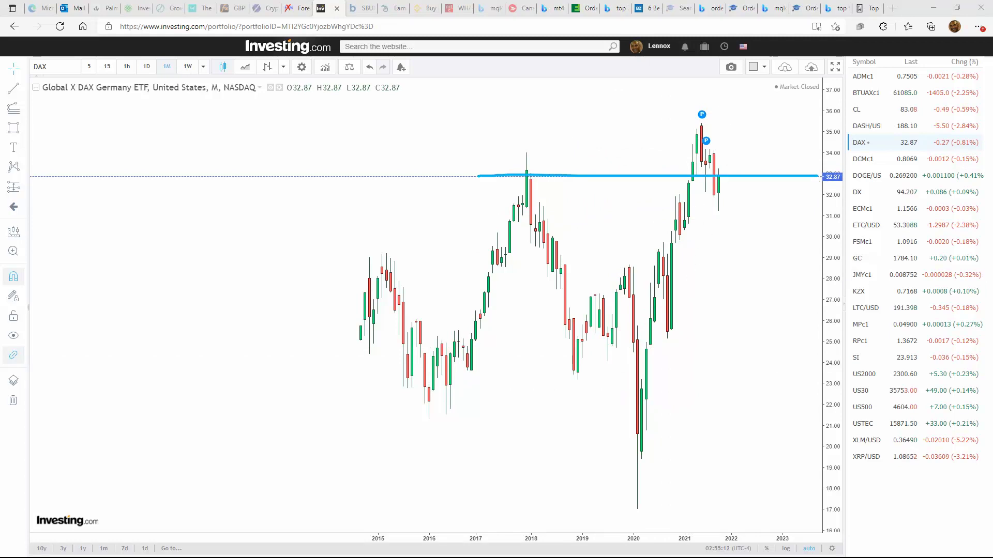
Step: Switch the DAX ETF to the weekly chart, outline the descending channel from the 2021 peak, and sketch an upward breakout stroke
left_click(186, 67)
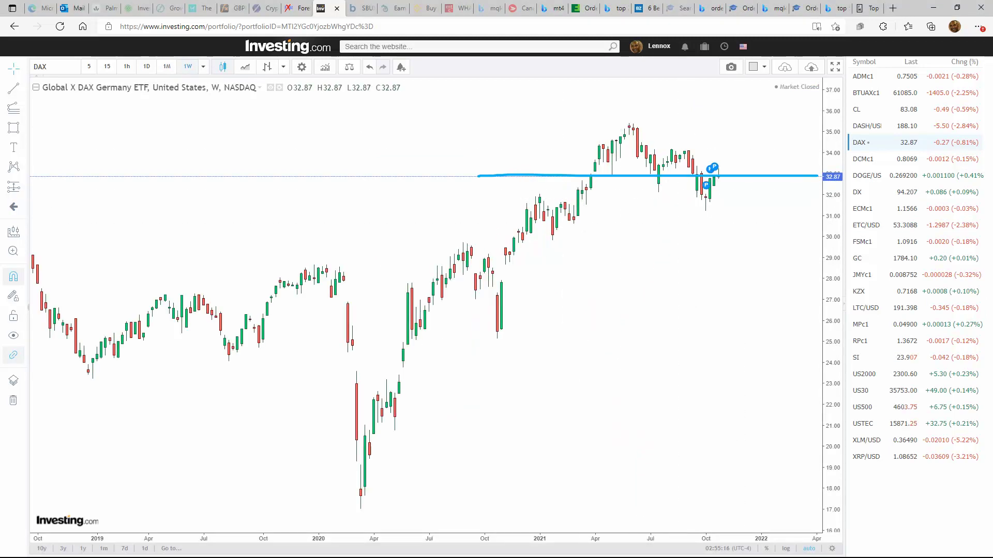
left_click_drag(599, 172, 733, 229)
mouse_move(615, 114)
left_mouse_down()
mouse_move(743, 172)
mouse_move(749, 147)
left_mouse_up()
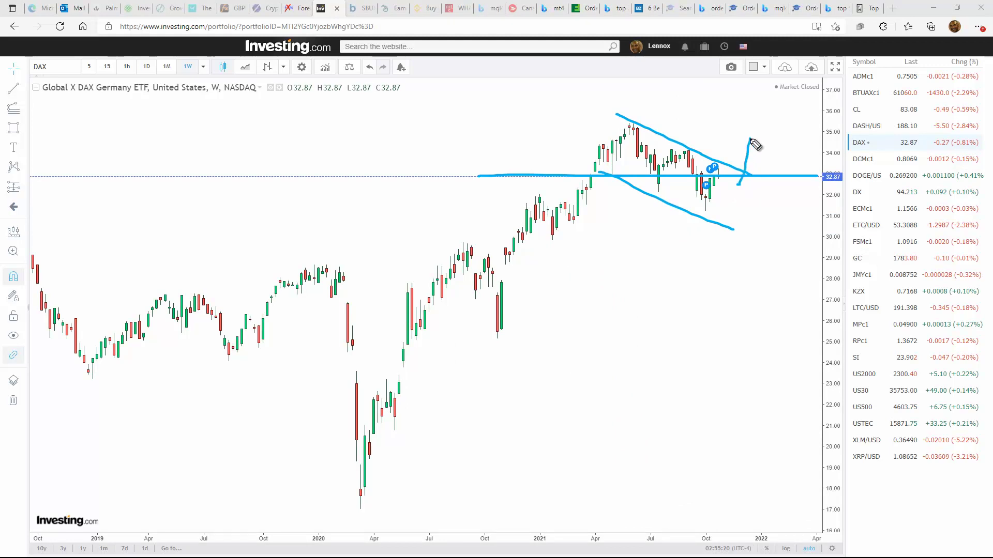
Step: Finish the weekly breakout stroke, switch the DAX ETF to the daily chart, and draw a descending channel from the June high
left_click_drag(736, 207, 762, 127)
left_click(147, 66)
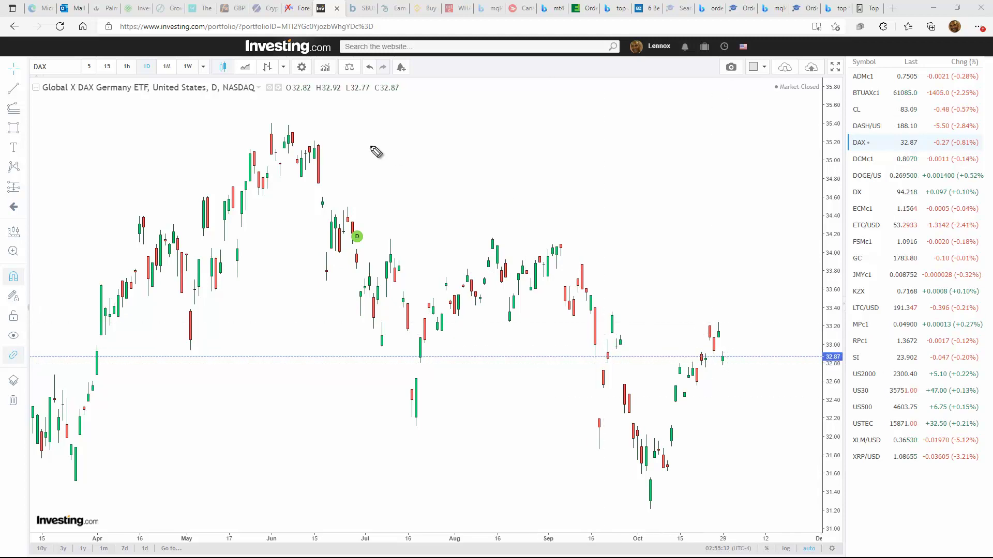
left_click_drag(295, 118, 825, 365)
mouse_move(189, 322)
left_mouse_down()
mouse_move(584, 504)
mouse_move(760, 557)
left_mouse_up()
Step: Circle the latest DAX candles near the channel top, sketch a dip to about 31.8 and a rebound arrow to about 33.5, and clear the ink
left_click_drag(751, 336, 700, 319)
mouse_move(731, 357)
left_mouse_down()
mouse_move(757, 442)
mouse_move(827, 302)
mouse_move(805, 329)
left_mouse_up()
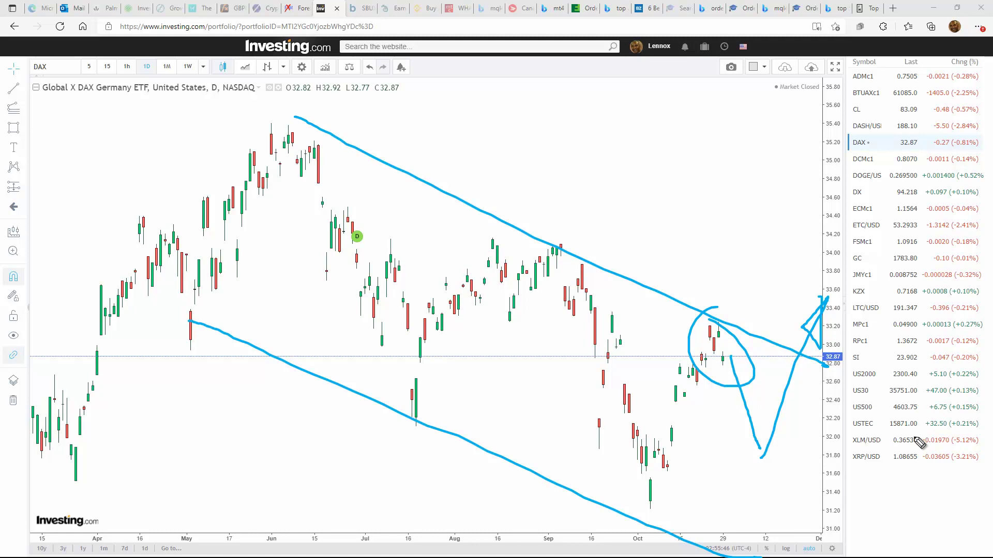
key("Escape")
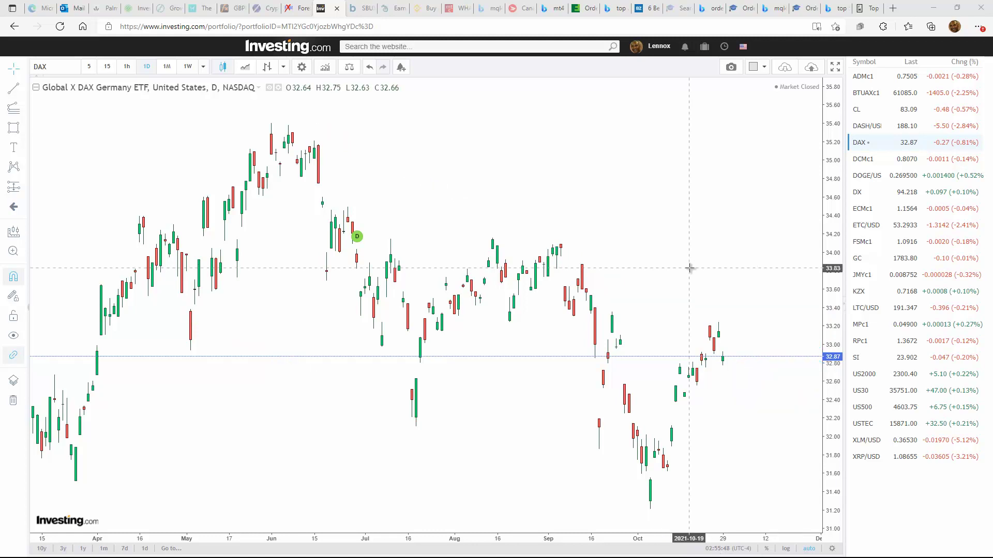
Step: Open Canadian Dollar Futures (DCMc1), review the monthly chart, and switch to the weekly chart
left_click(861, 160)
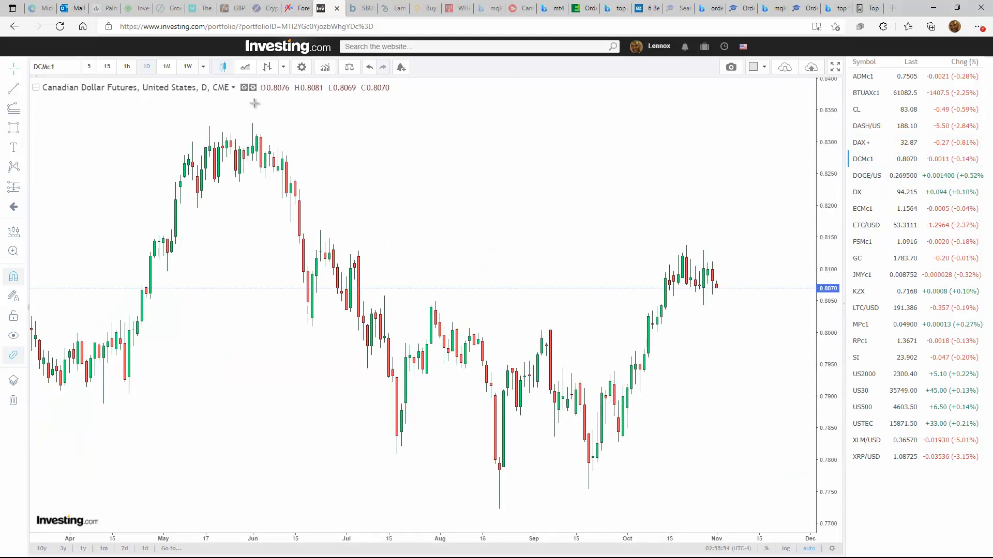
left_click(166, 66)
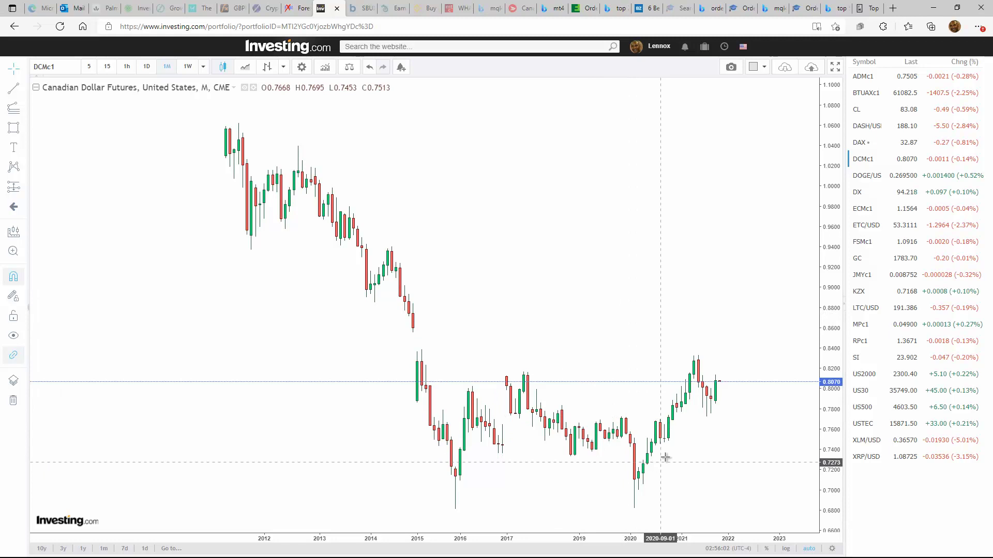
left_click(196, 69)
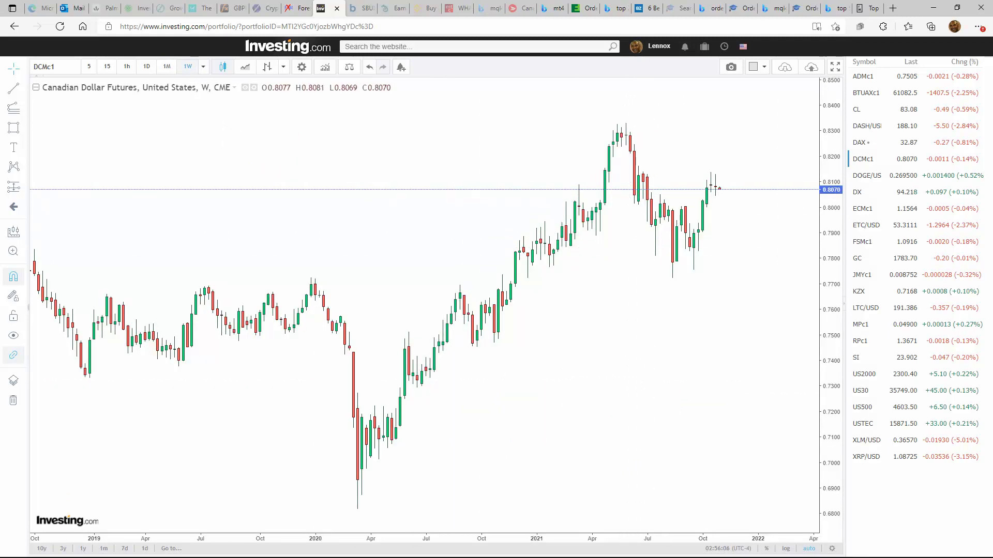
Step: Trace the weekly double bottom, draw its neckline at about 0.808 with an upward stroke to about 0.83, and try a 0.83 level, undoing it
mouse_move(674, 278)
left_mouse_down()
mouse_move(677, 237)
mouse_move(725, 182)
left_mouse_up()
mouse_move(632, 184)
left_mouse_down()
mouse_move(759, 185)
mouse_move(752, 134)
left_mouse_up()
left_click_drag(553, 129, 828, 131)
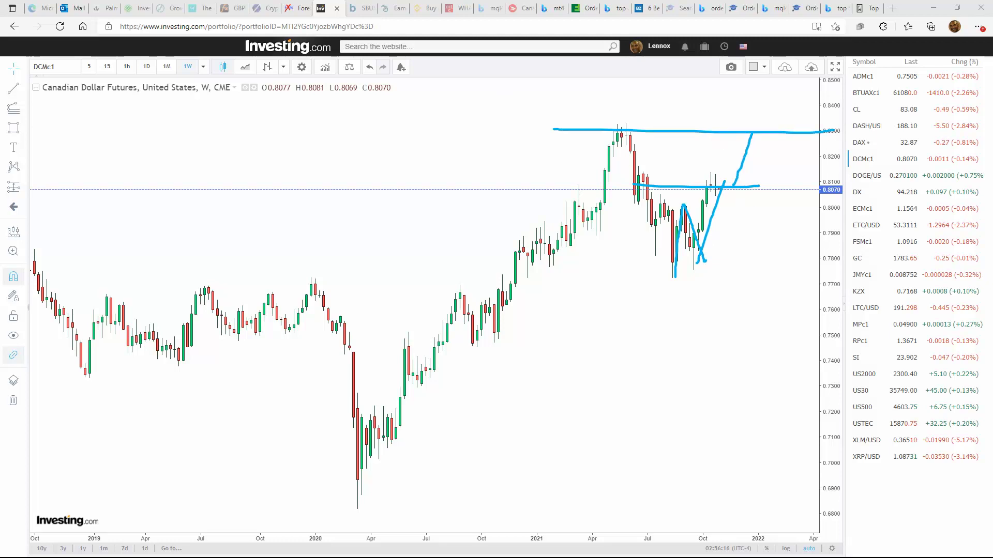
key("ctrl+z")
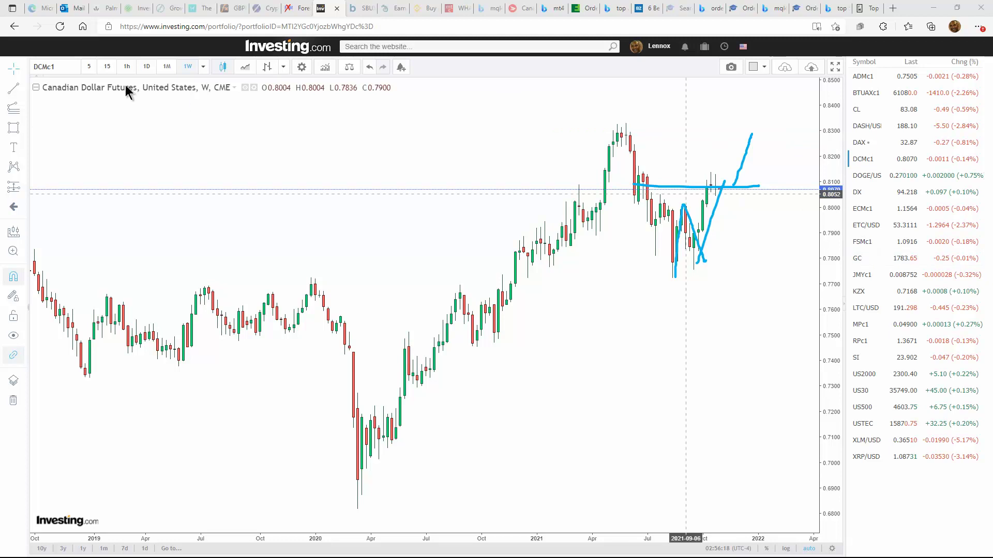
Step: Switch Canadian Dollar Futures to daily, clear the ink, and sketch a pullback to a level at about 0.801 with a rebound to about 0.819
left_click(150, 67)
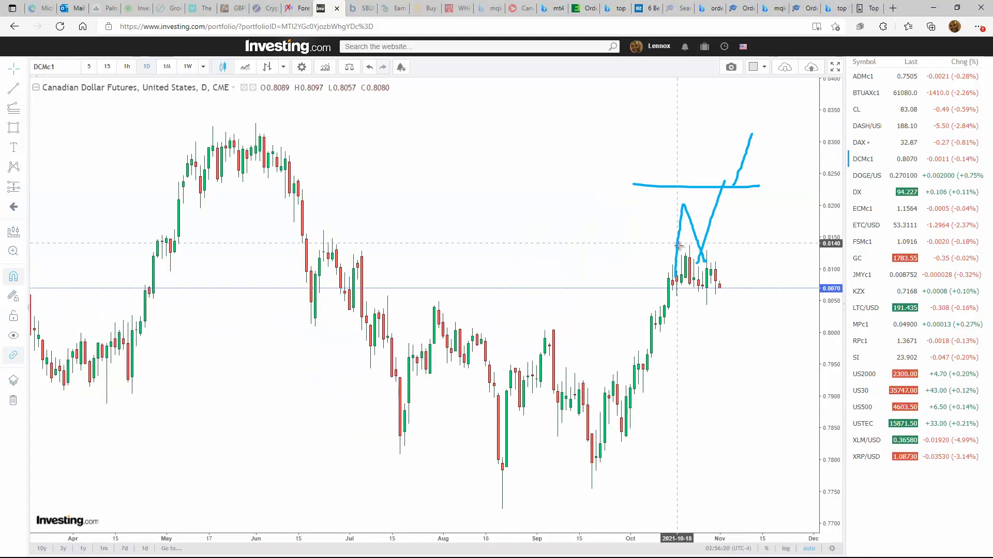
key("Escape")
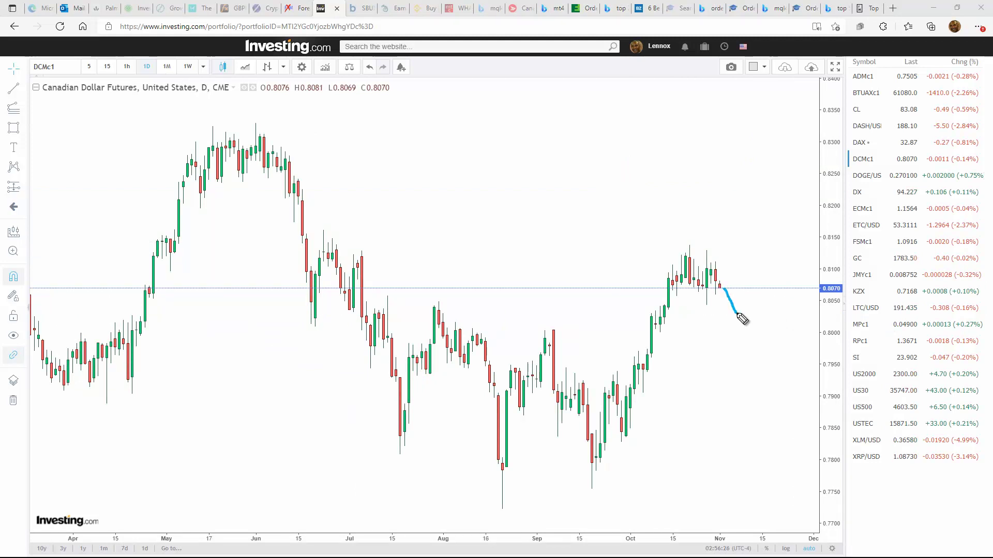
left_click_drag(612, 323, 806, 326)
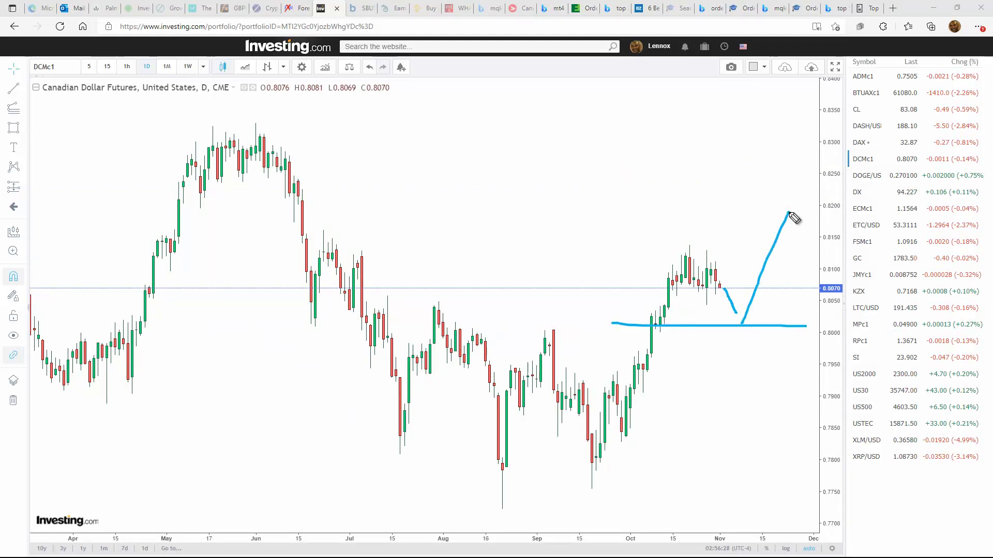
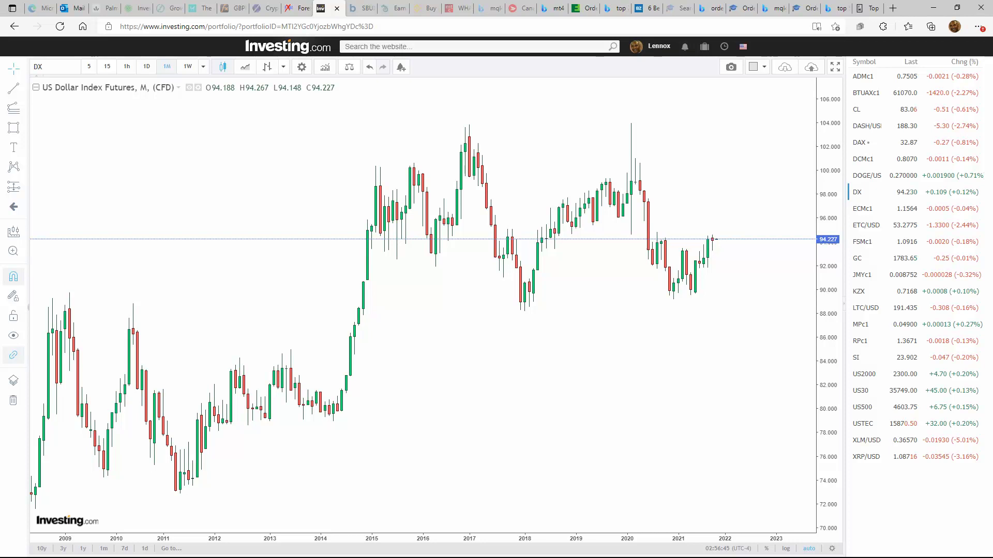
Step: On the monthly US Dollar Index Futures chart, draw support at about 89, trace the double bottom and its neckline near 94, and clear the ink
left_click_drag(487, 300, 817, 306)
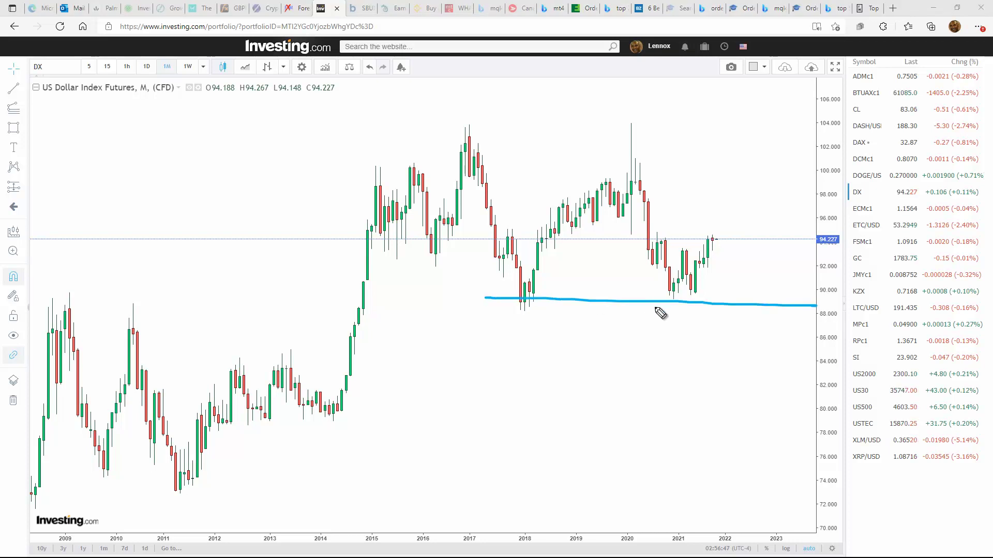
left_click_drag(669, 300, 722, 229)
mouse_move(648, 242)
left_mouse_down()
mouse_move(759, 238)
mouse_move(738, 206)
left_mouse_up()
key("Escape")
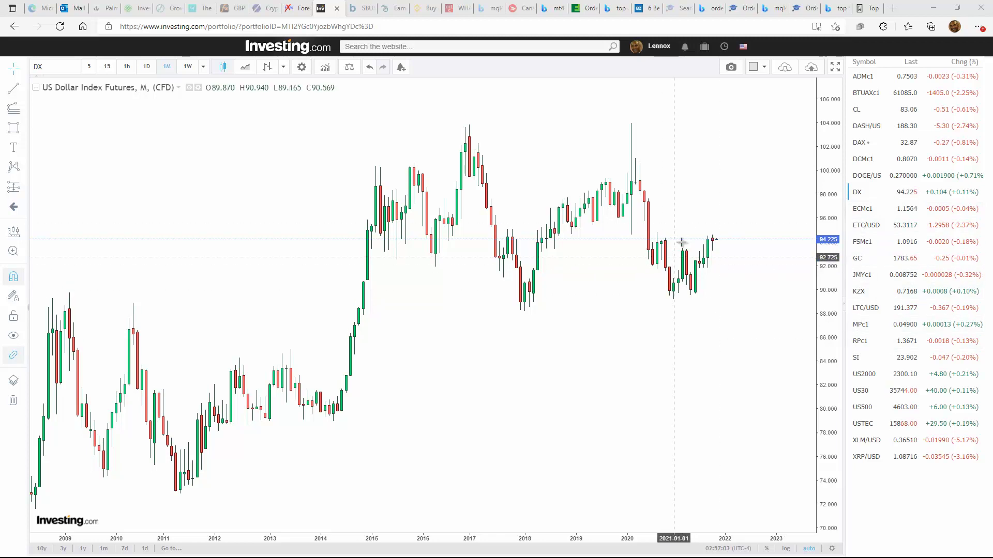
Step: Switch the US Dollar Index to weekly, draw resistance at about 94.2, sketch a small pullback and breakout to about 95.7, and clear the ink
left_click(188, 67)
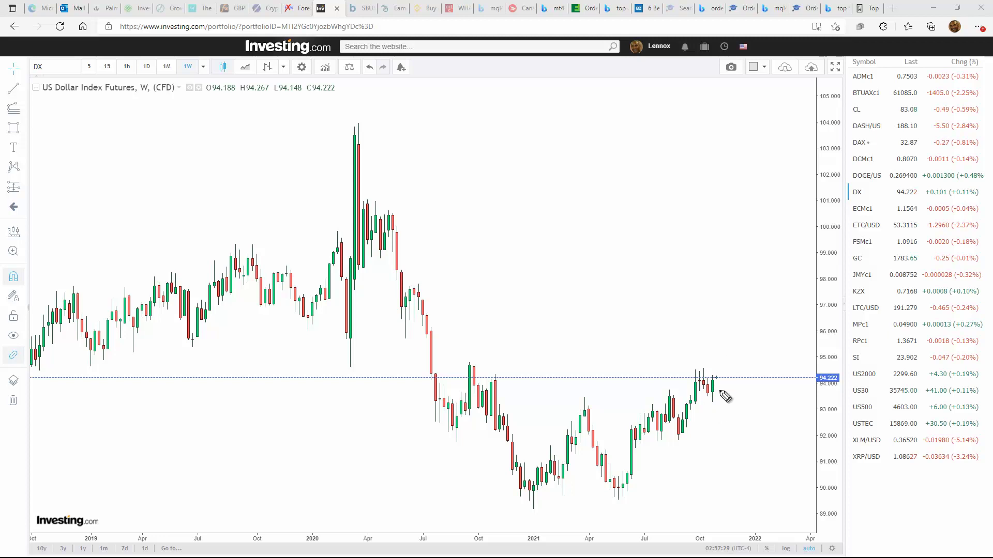
left_click_drag(475, 379, 783, 382)
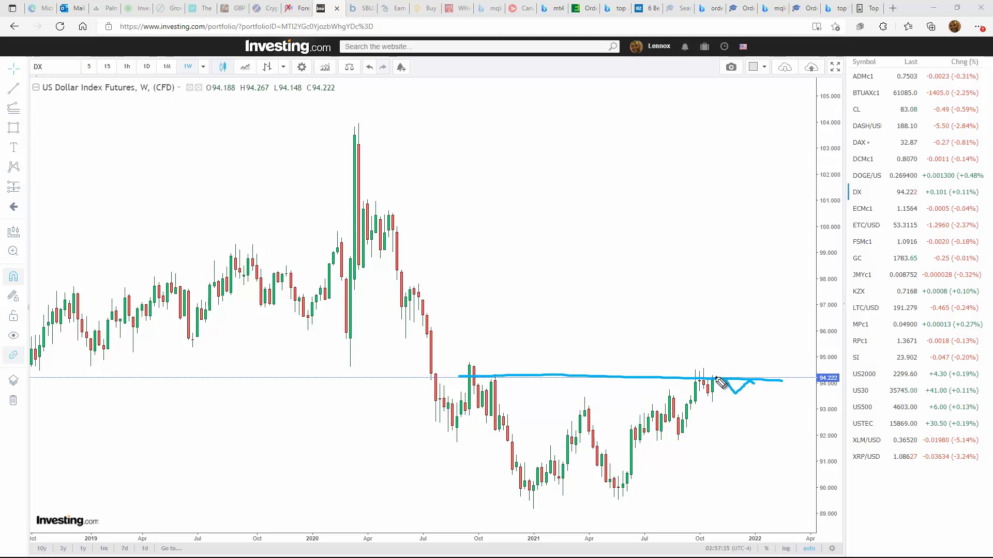
left_click_drag(748, 385, 771, 339)
key("Escape")
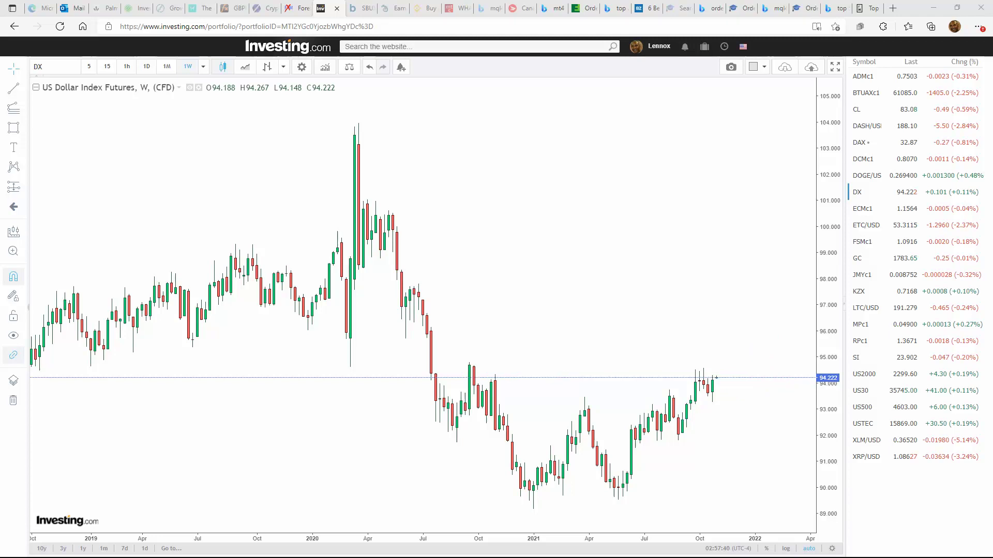
Step: On the daily US Dollar Index chart, sketch a zigzag arrow from about 93.2 to 95, add a falling support line beneath, and clear the ink
left_click(150, 66)
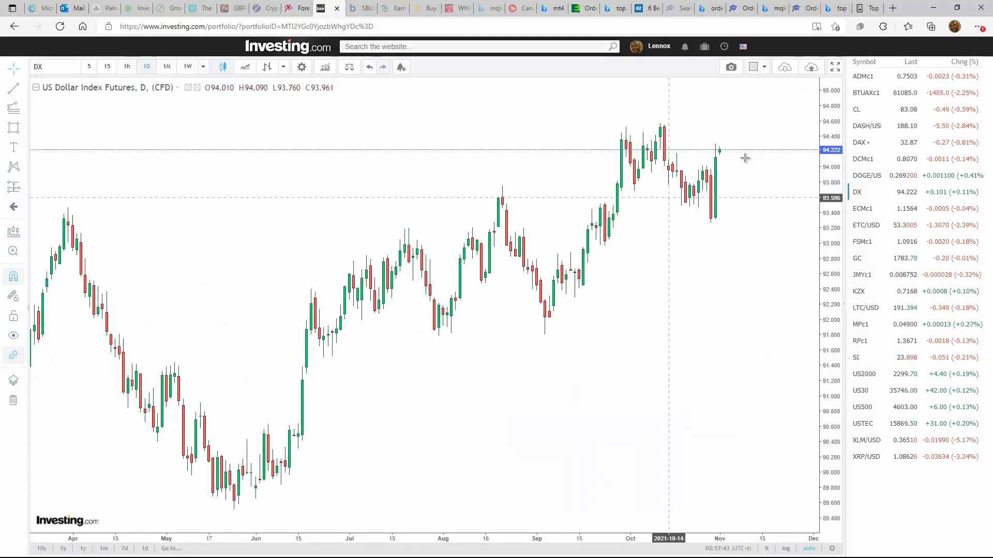
mouse_move(716, 226)
left_mouse_down()
mouse_move(746, 126)
mouse_move(767, 166)
mouse_move(805, 106)
left_mouse_up()
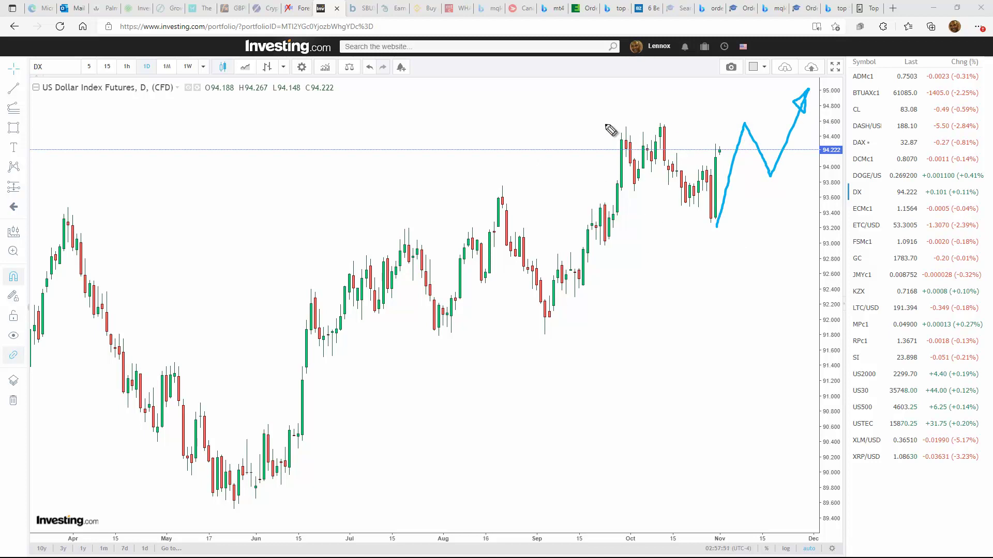
left_click_drag(569, 170, 766, 244)
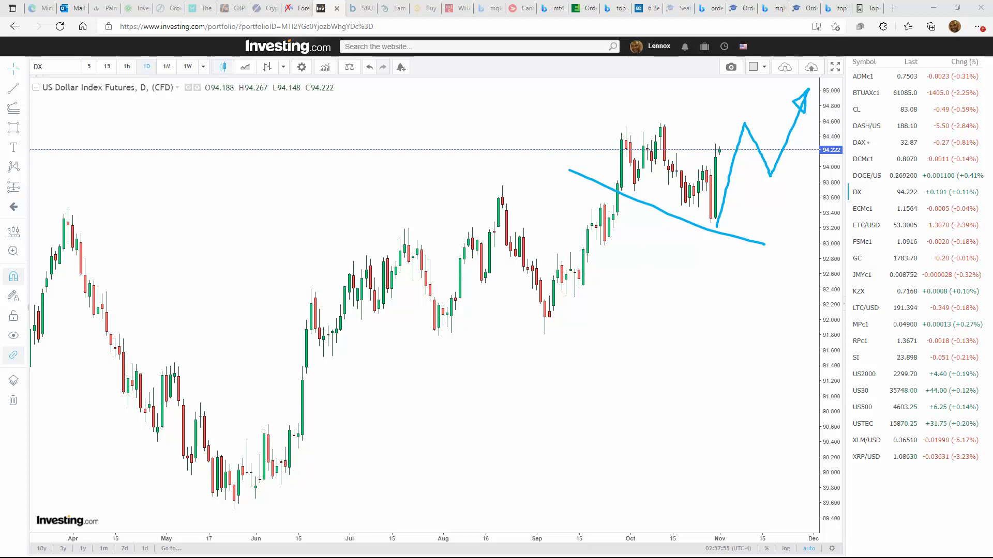
key("Escape")
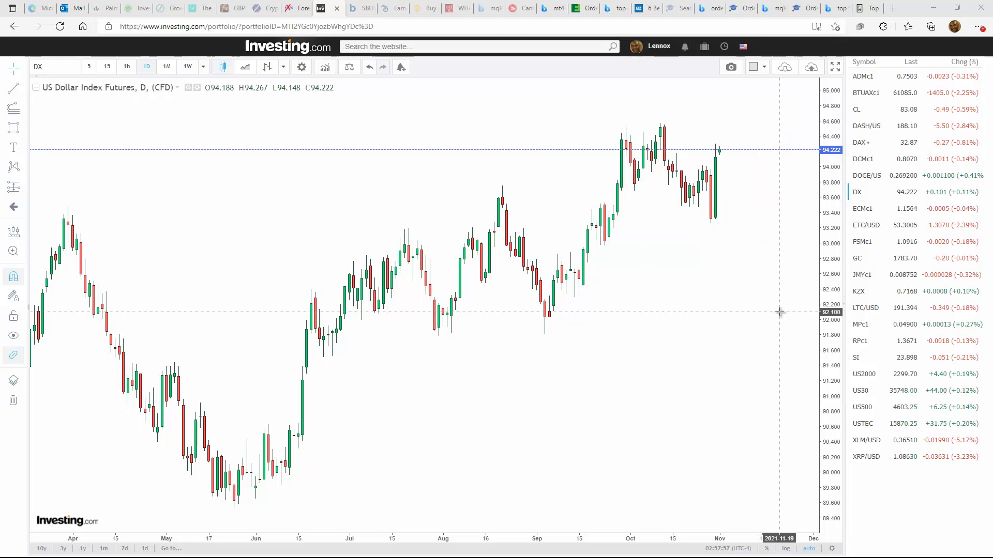
Step: Open Euro Futures (ECMc1) on weekly, mark the head-and-shoulders peaks and rising neckline, clear the ink, and switch to the daily chart
left_click(859, 209)
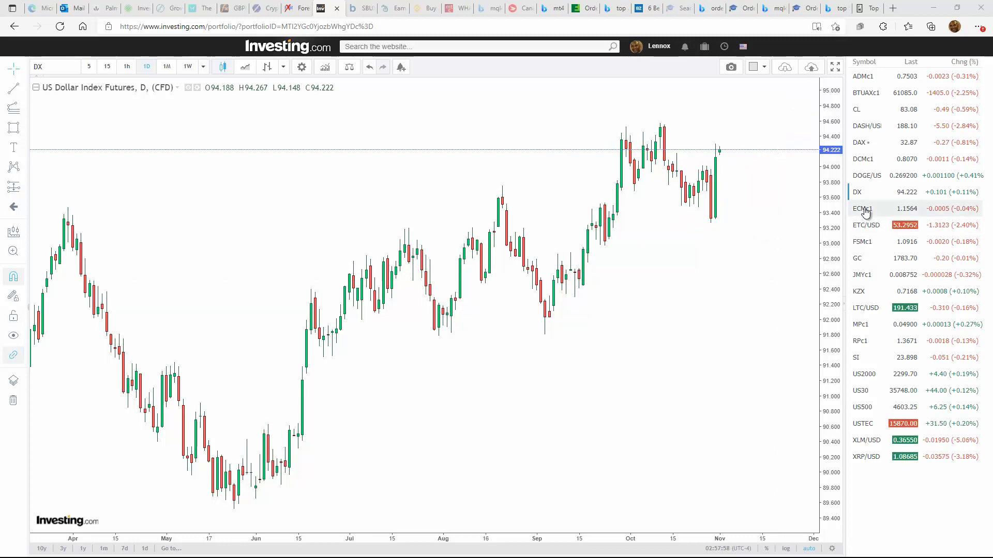
left_click(186, 68)
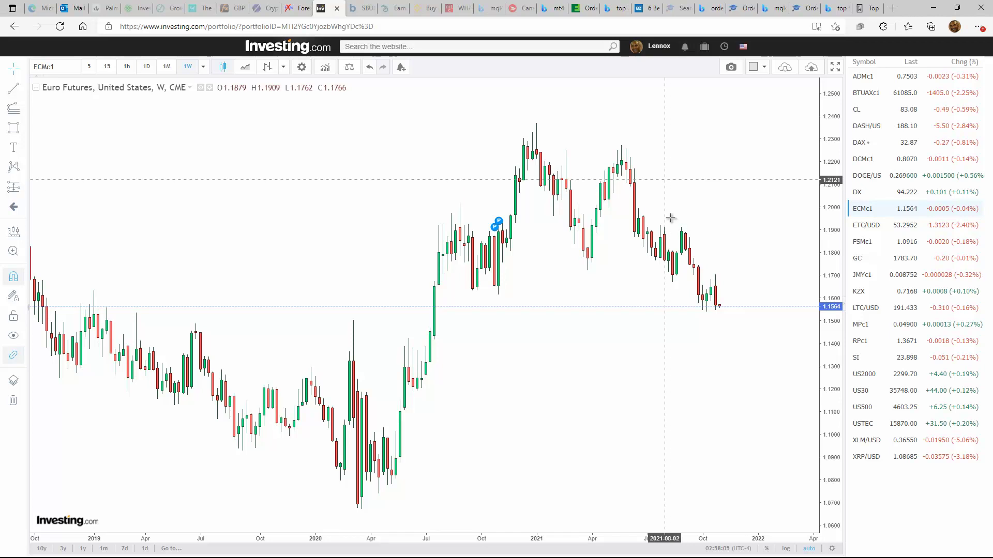
left_click_drag(429, 200, 483, 193)
mouse_move(510, 137)
left_mouse_down()
mouse_move(559, 133)
mouse_move(650, 154)
left_mouse_up()
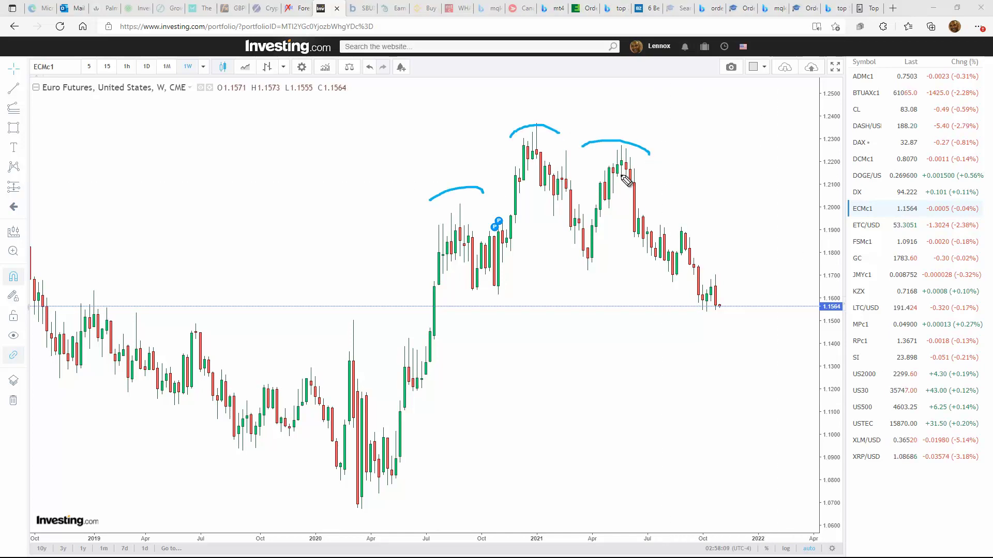
left_click_drag(436, 305, 747, 219)
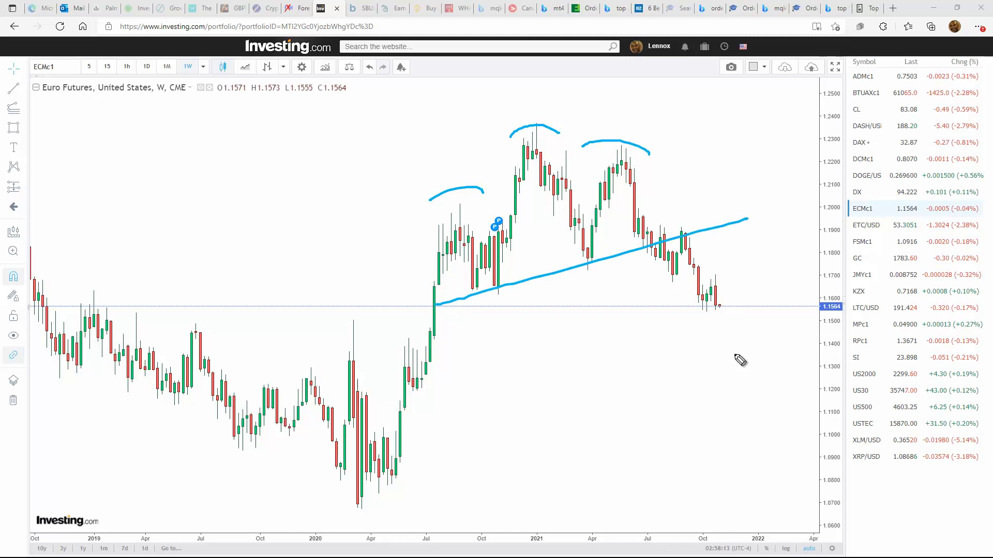
key("Escape")
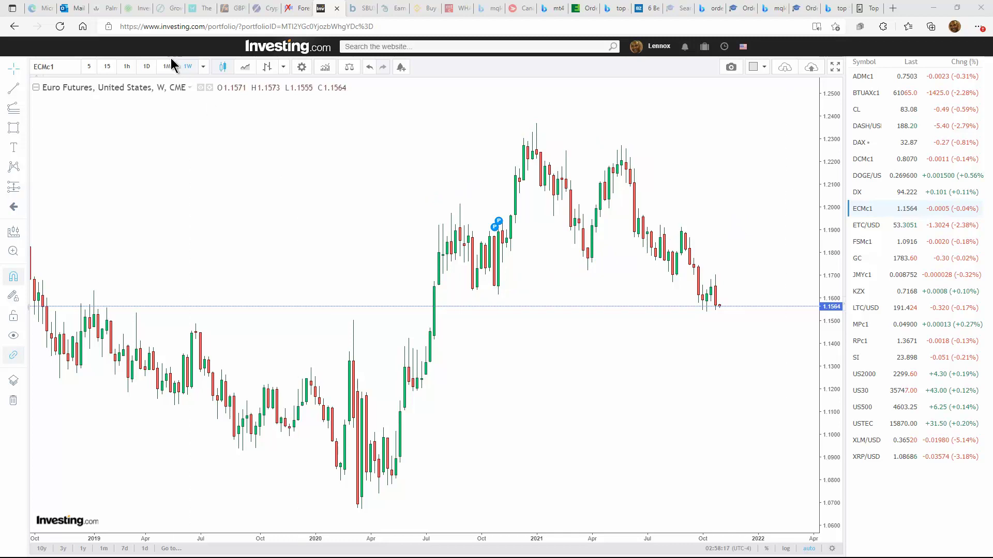
left_click(146, 66)
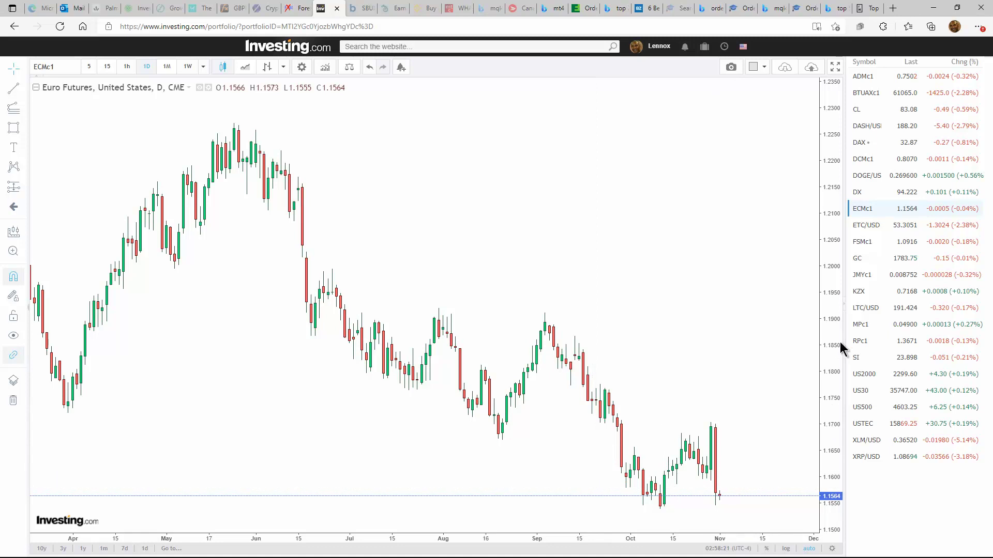
Step: Open ETC/USD and review its monthly, weekly and daily charts
left_click(865, 228)
left_click(168, 70)
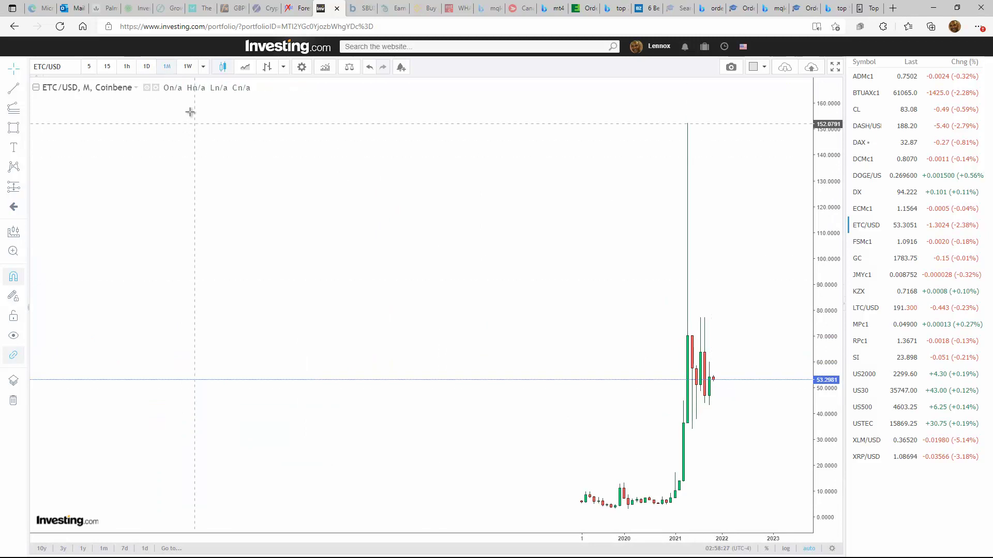
left_click(189, 68)
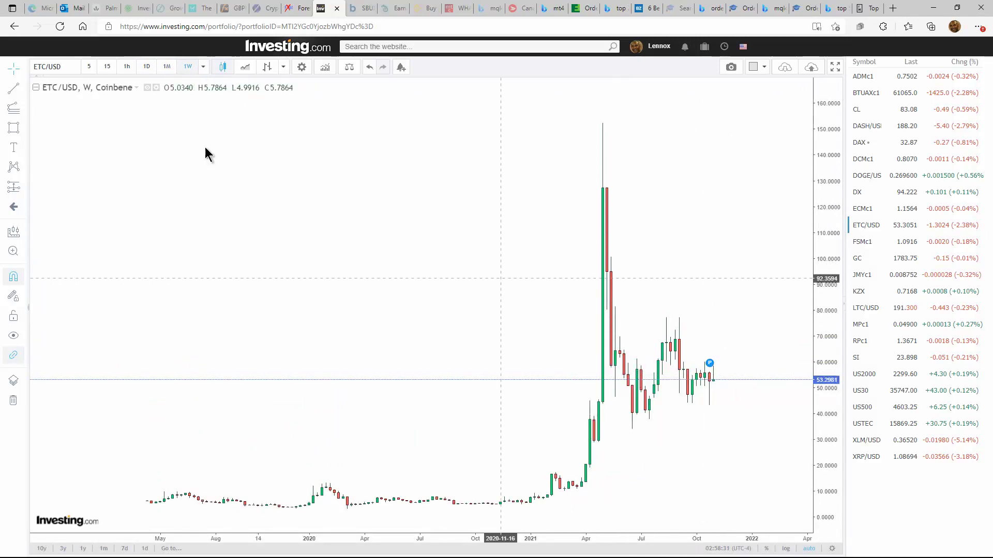
left_click(147, 66)
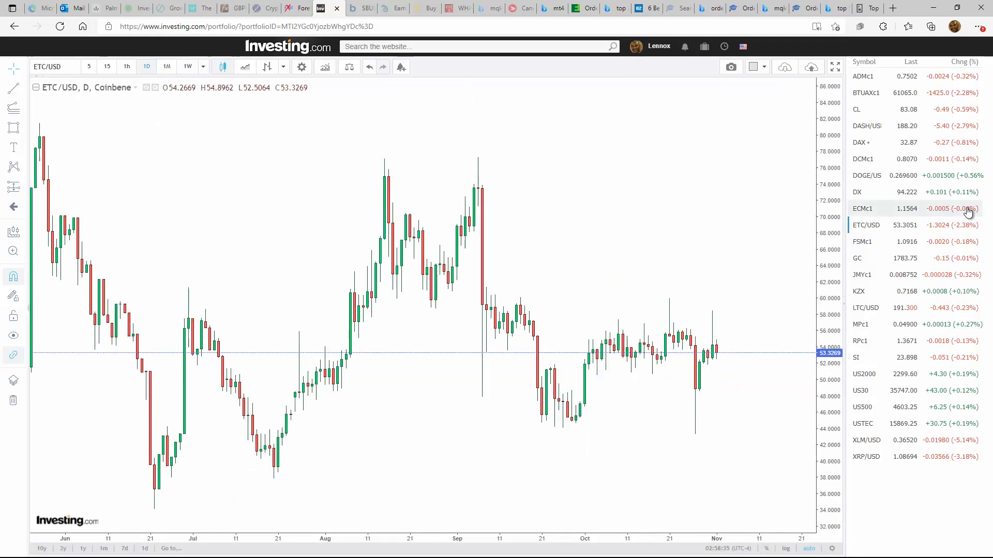
Step: Draw horizontal resistance at about 58 and support at about 46 on the daily ETC/USD chart, and clear the ink
left_click_drag(572, 315, 774, 316)
left_click_drag(454, 411, 834, 420)
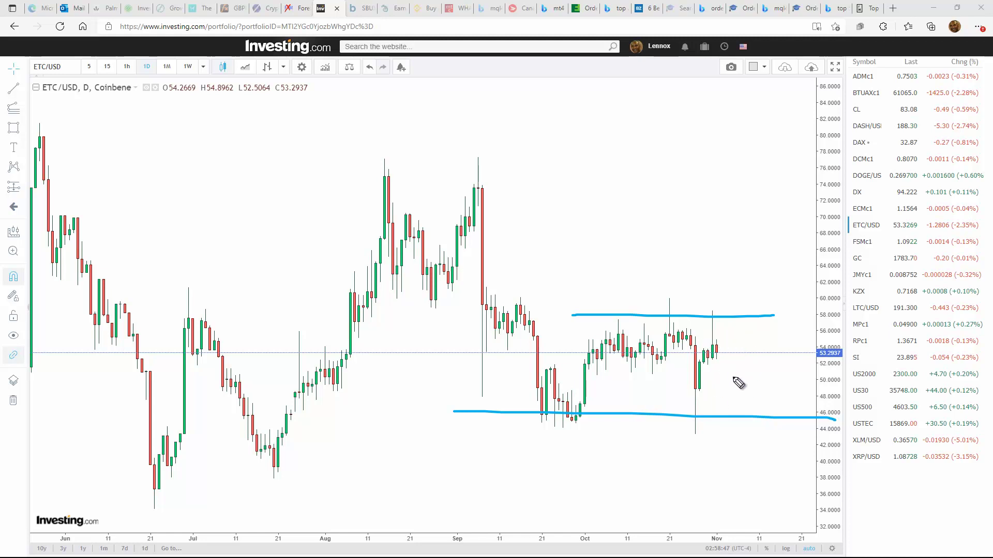
key("Escape")
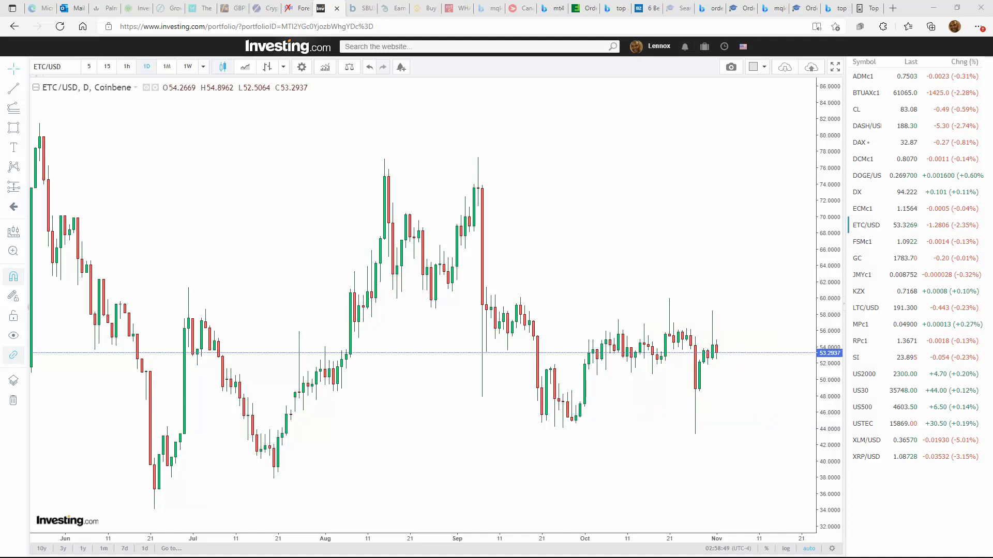
Step: On the weekly ETC/USD chart, draw support at about 36, trace the decline from the September high to it, and sketch a rebound to about 53
left_click(187, 67)
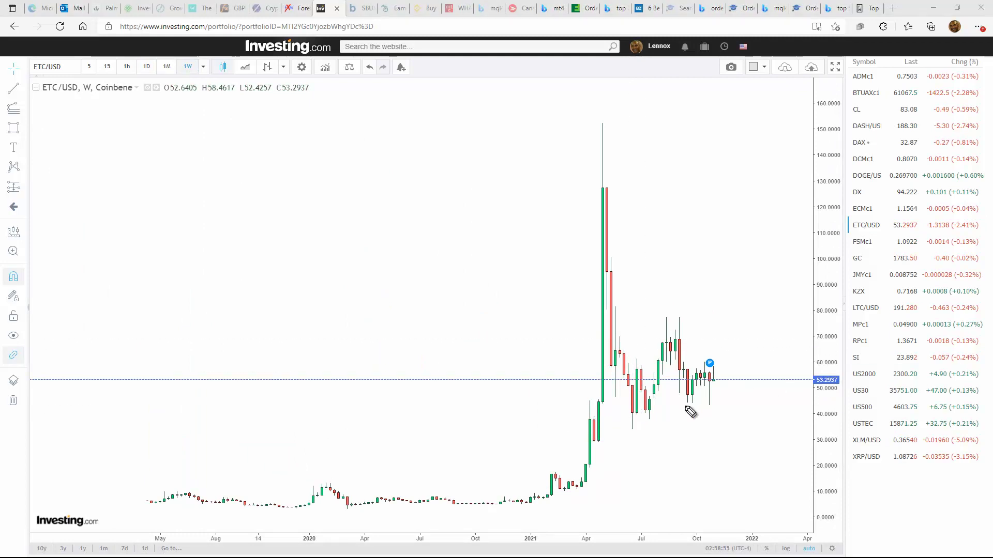
left_click_drag(588, 425, 711, 427)
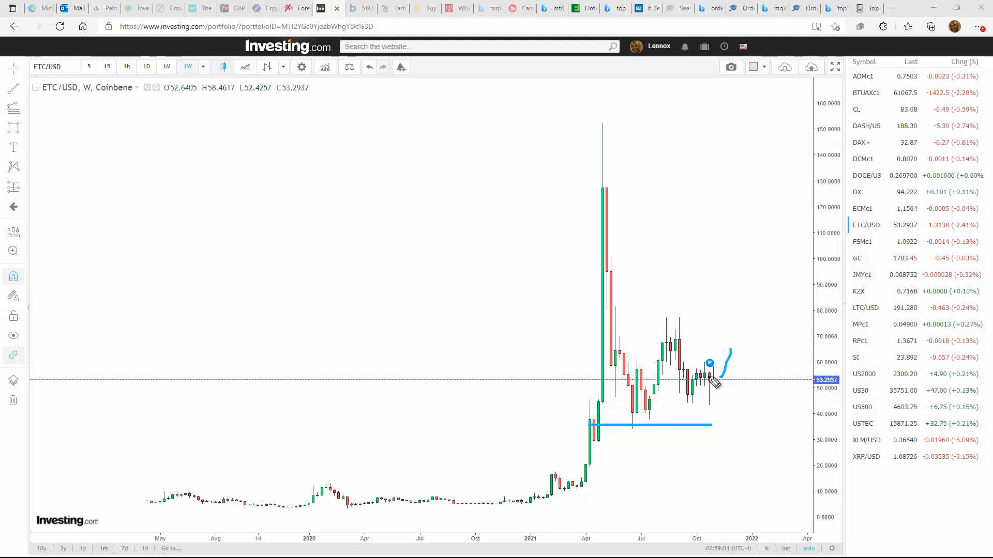
mouse_move(688, 355)
left_mouse_down()
mouse_move(712, 368)
mouse_move(731, 421)
mouse_move(635, 422)
left_mouse_up()
left_click_drag(739, 426, 775, 380)
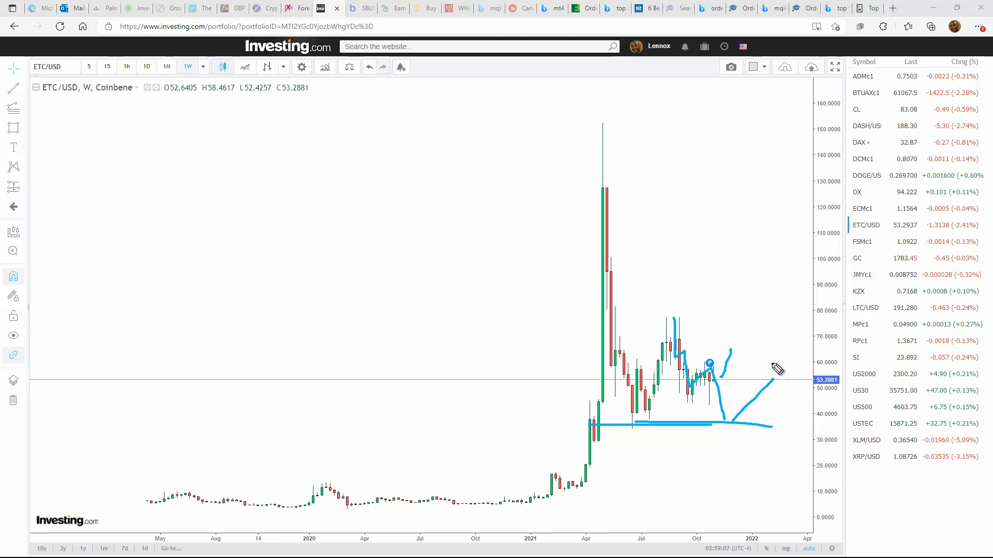
Step: Clear the ink on the ETC/USD weekly chart and switch to its daily chart
key("Escape")
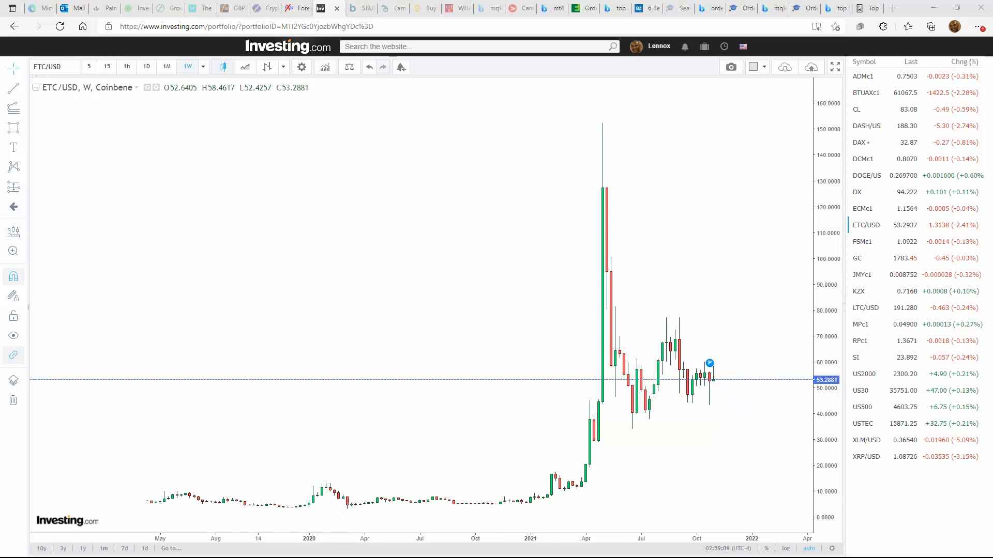
left_click(147, 67)
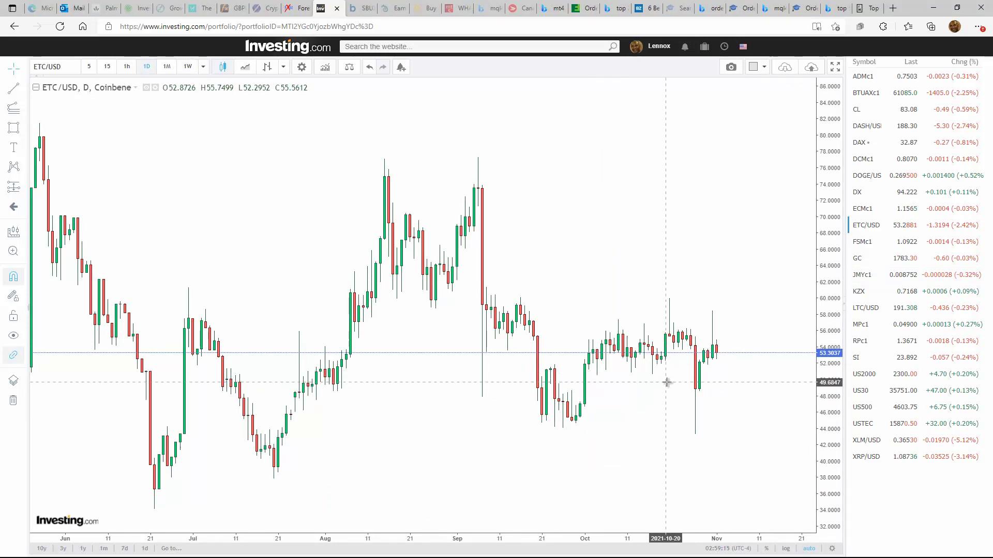
Step: Open Gold Futures (GC) and review the daily, monthly and weekly charts
left_click(862, 259)
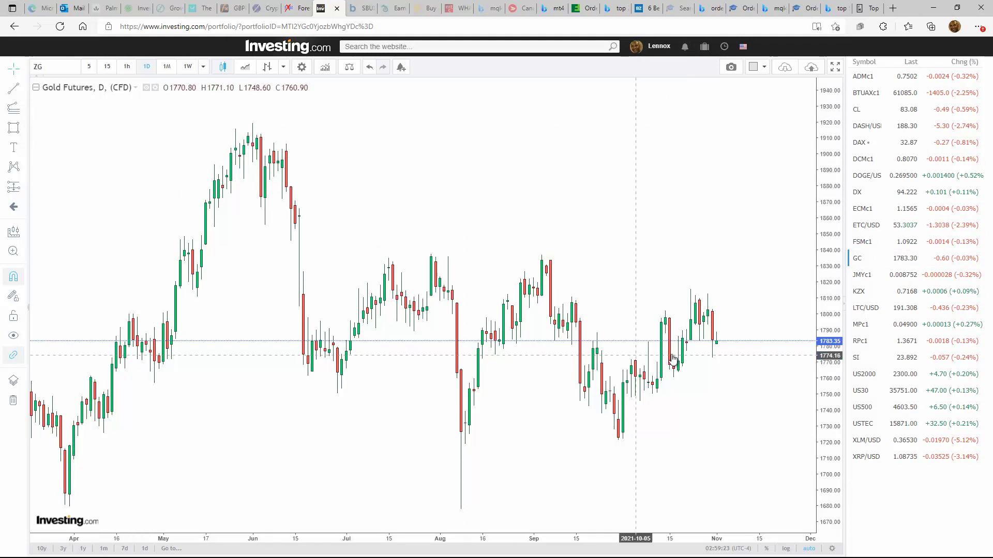
left_click(166, 68)
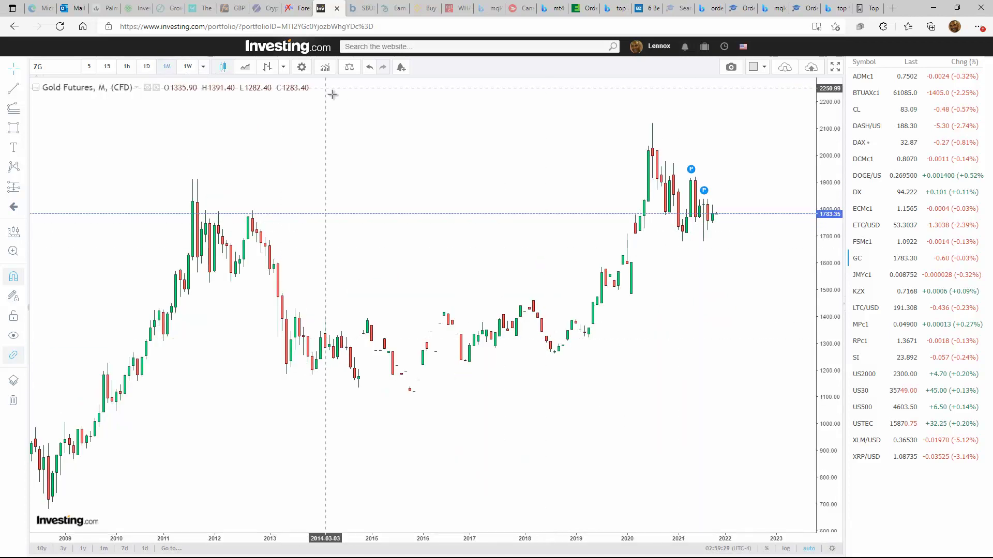
left_click(188, 66)
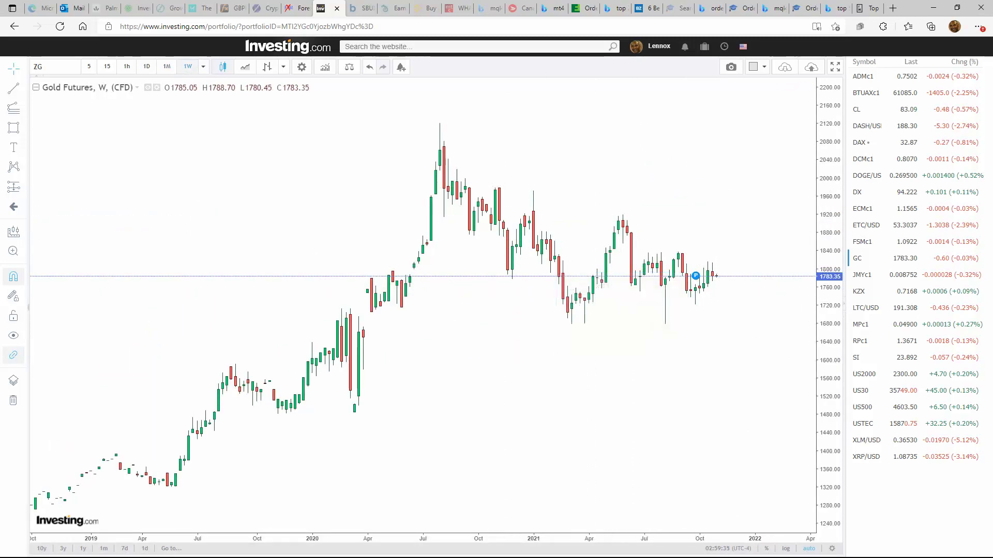
Step: On the weekly gold chart, draw a descending channel from the 2020 high, sketch upward and downward moves from the latest price, and clear the ink
left_click_drag(455, 139, 792, 294)
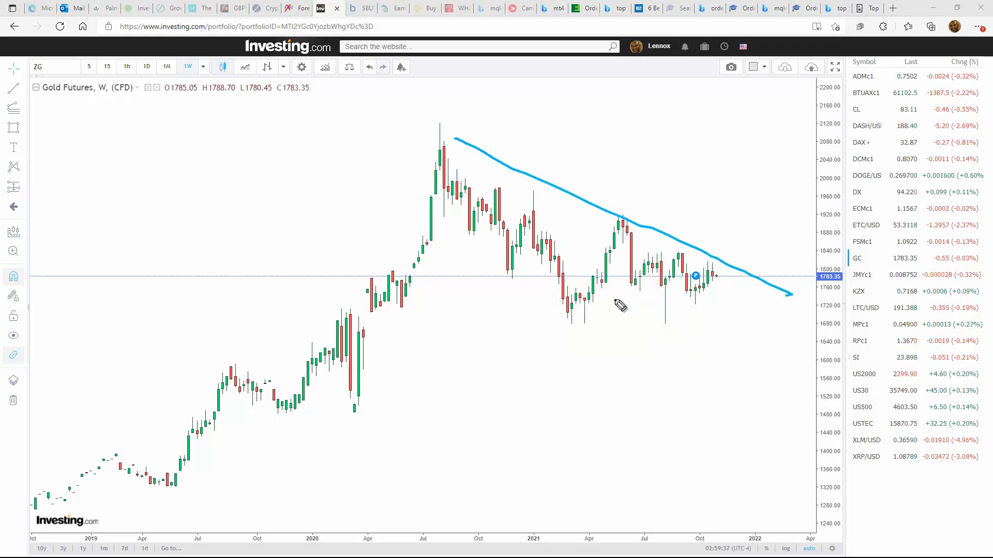
left_click_drag(433, 254, 769, 398)
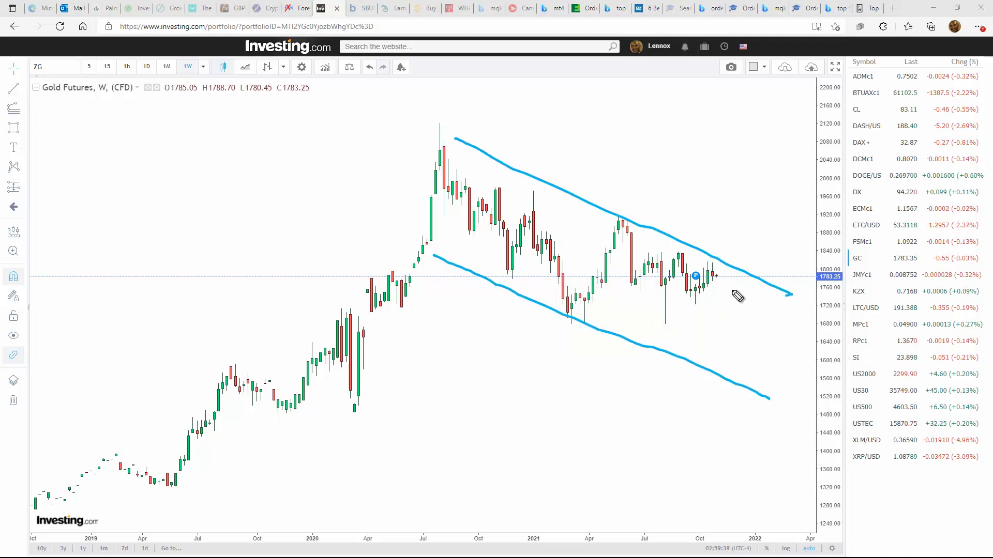
left_click_drag(726, 278, 745, 222)
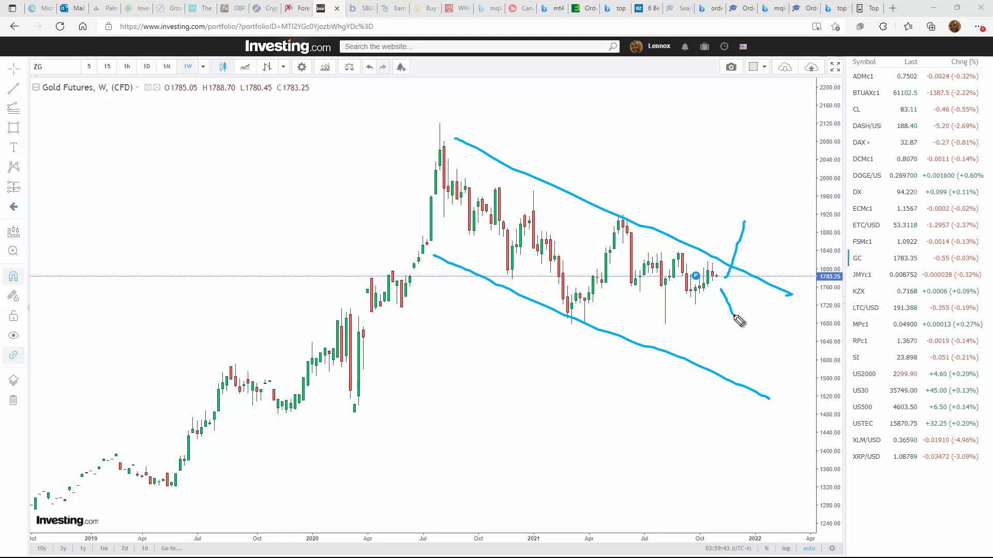
key("Escape")
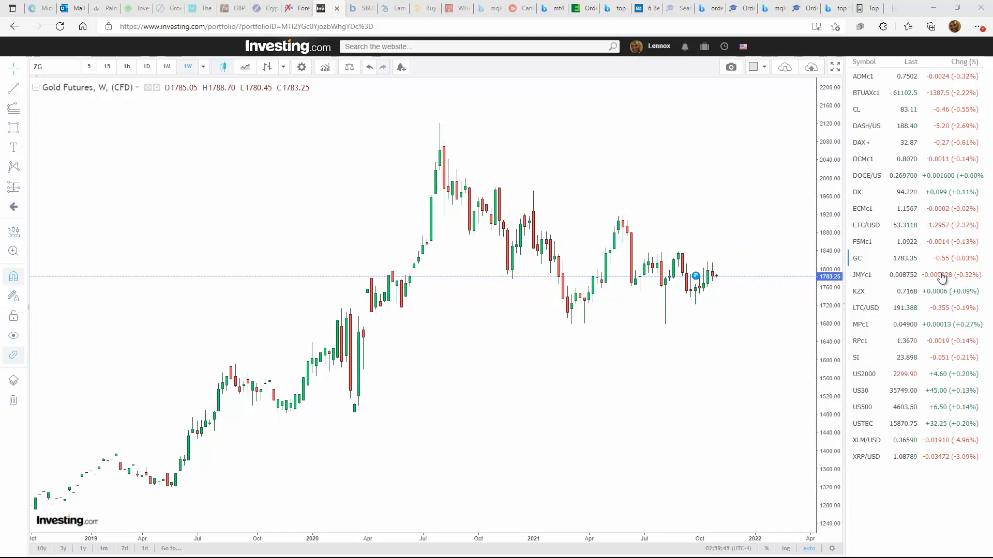
Step: On the daily gold chart, draw a descending channel, circle the latest candles, sketch a down arrow to about 1725, and clear the ink
left_click(146, 66)
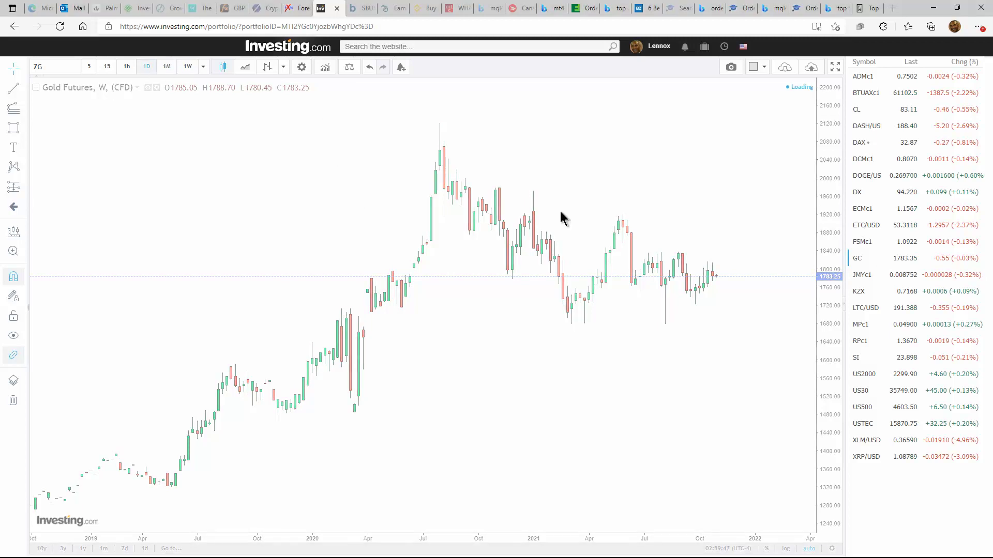
left_click_drag(253, 124, 784, 352)
mouse_move(198, 346)
left_mouse_down()
mouse_move(266, 381)
mouse_move(802, 557)
left_mouse_up()
mouse_move(703, 286)
left_mouse_down()
mouse_move(738, 365)
mouse_move(735, 336)
mouse_move(737, 410)
left_mouse_up()
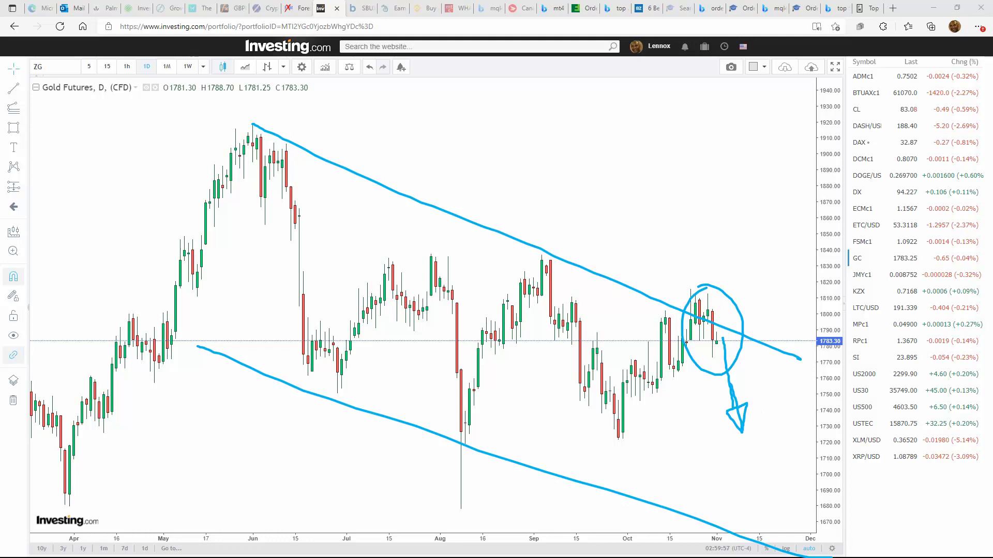
key("Escape")
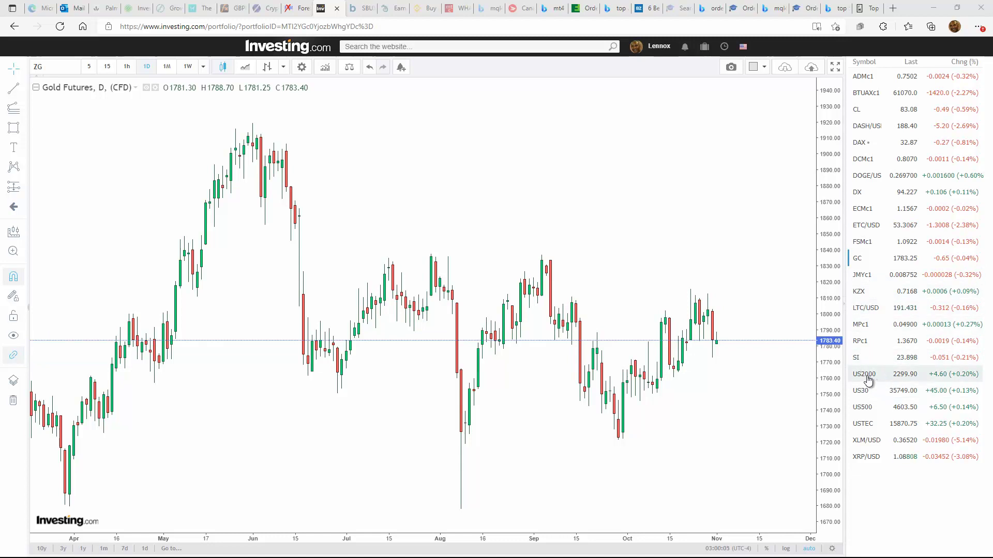
Step: Open S&P 500 Futures (US500) and review the monthly, weekly and daily charts, including the recent weekly candlestick pattern
left_click(874, 410)
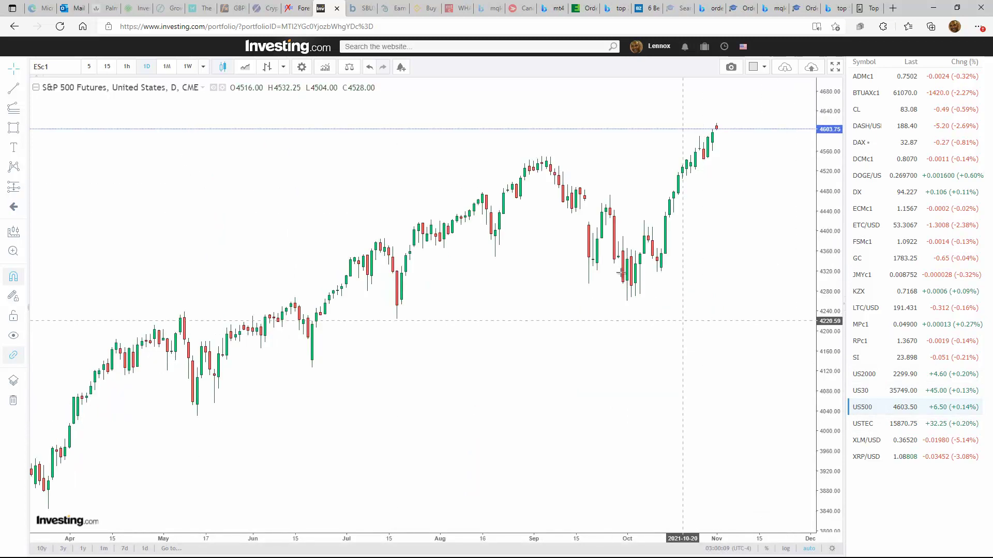
left_click(166, 67)
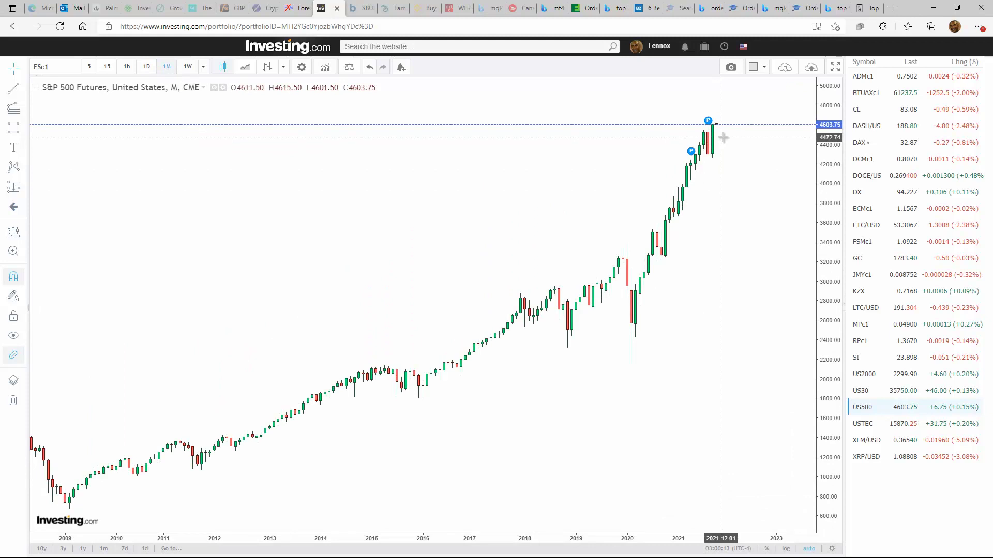
left_click(188, 67)
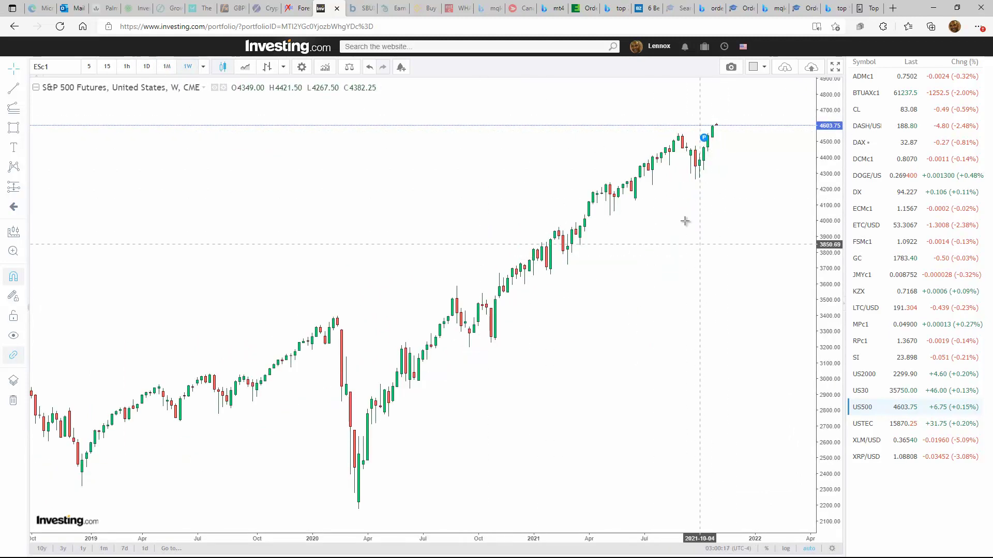
mouse_move(693, 161)
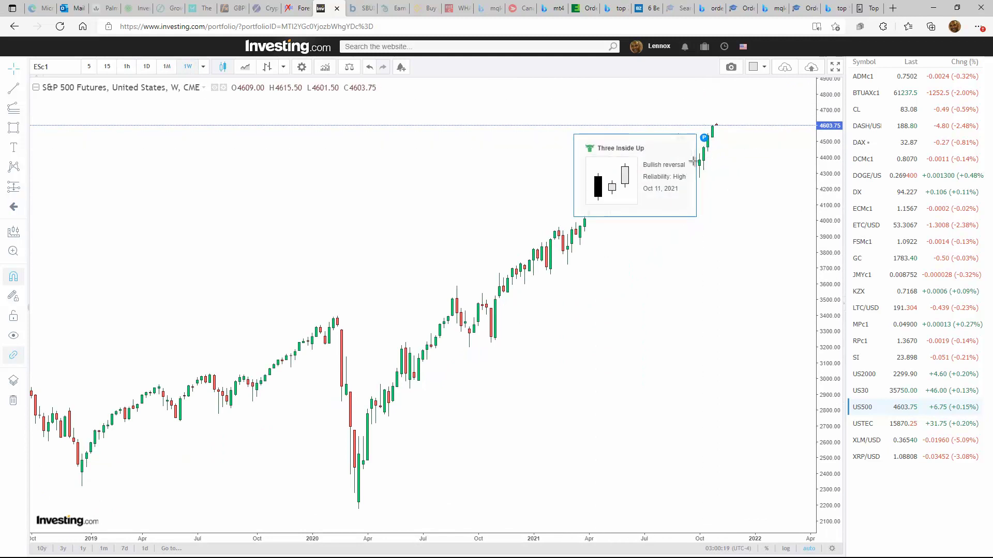
left_click(149, 66)
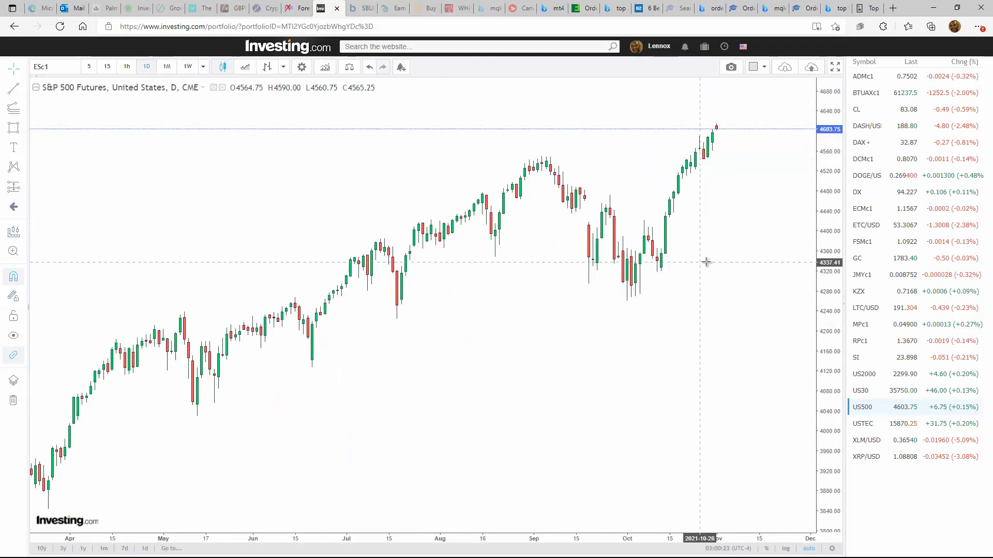
Step: On the daily S&P 500 chart, trace the October rally, circle the latest candles, sketch sideways swings between about 4540 and 4610, and clear the ink
left_click_drag(628, 300, 643, 222)
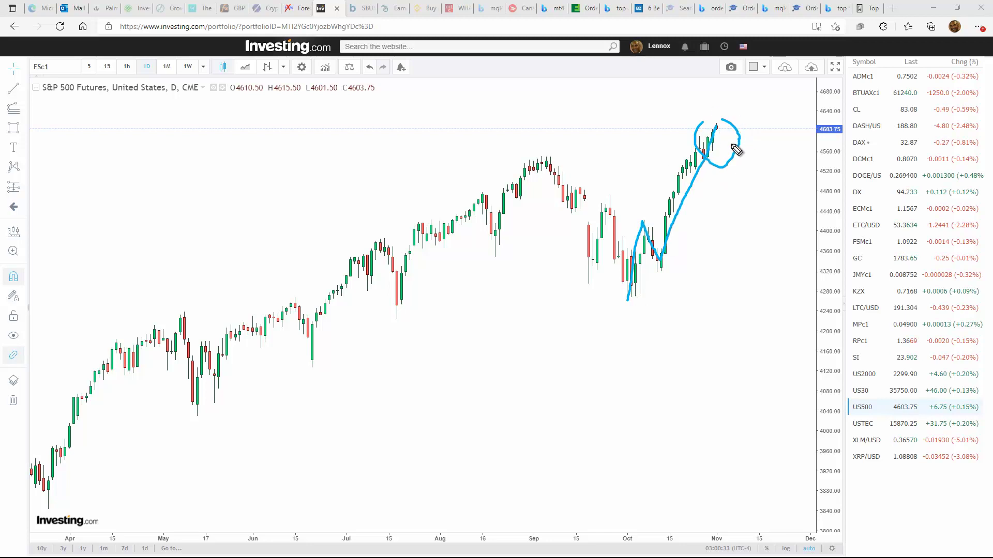
left_click_drag(716, 126, 733, 163)
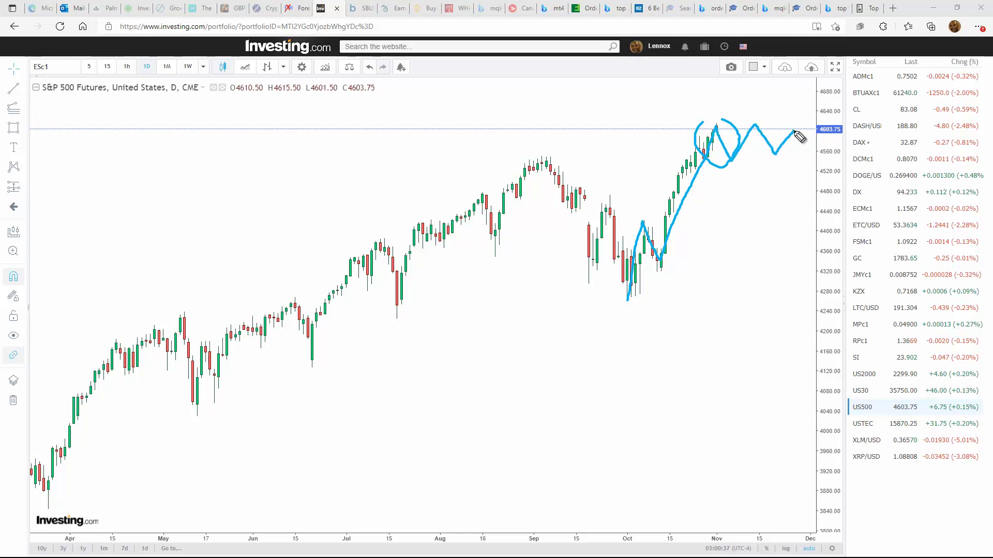
mouse_move(722, 112)
left_mouse_down()
mouse_move(749, 176)
mouse_move(748, 120)
left_mouse_up()
key("Escape")
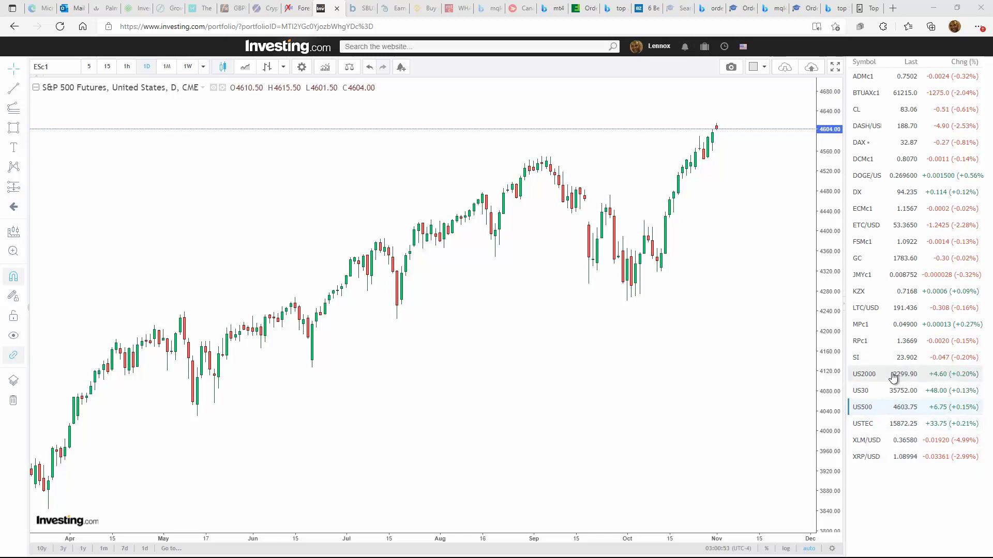
Step: Open Litecoin (LTC/USD) and view its daily and weekly charts briefly
left_click(871, 309)
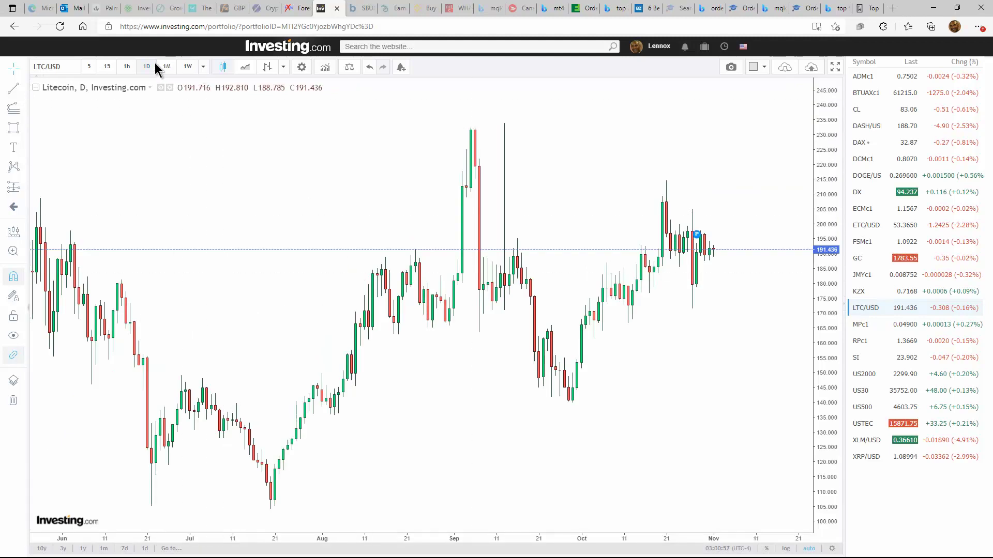
left_click(188, 68)
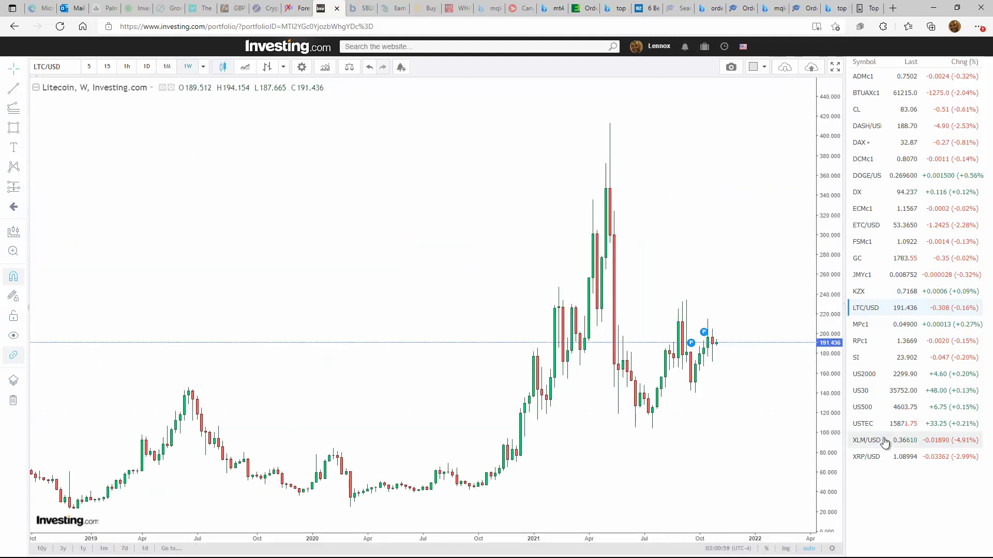
Step: Open Dow Jones Futures (US30) and compare the weekly, monthly and daily charts
left_click(867, 393)
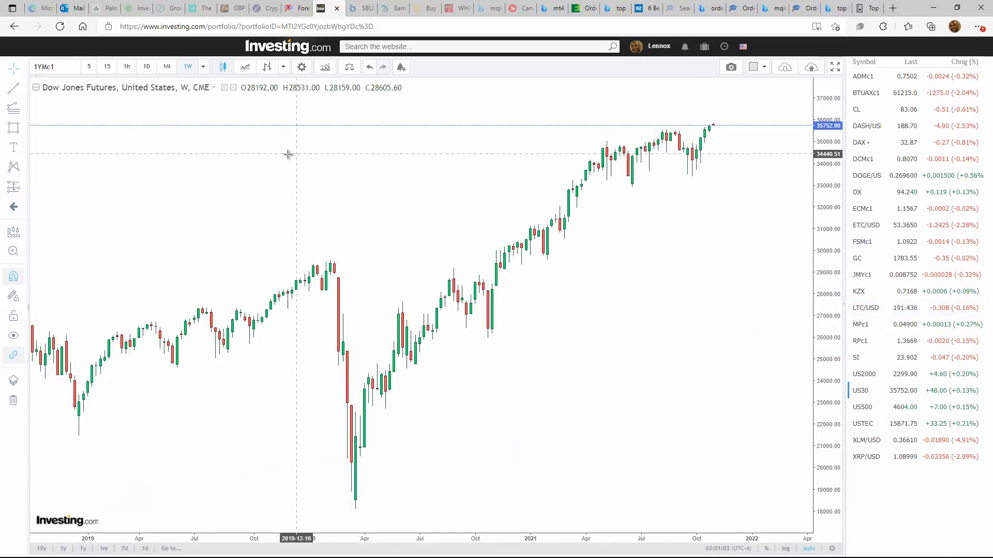
left_click(169, 68)
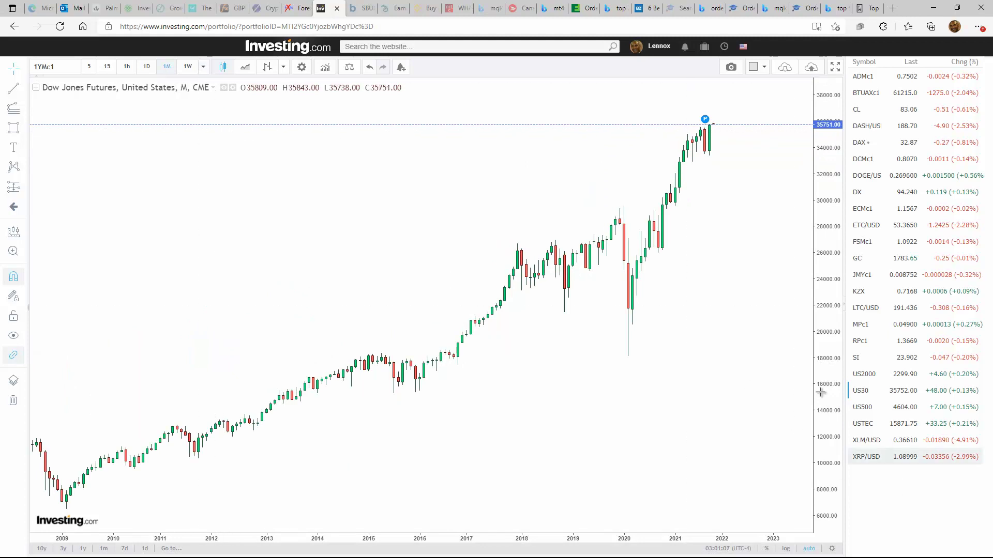
left_click(188, 67)
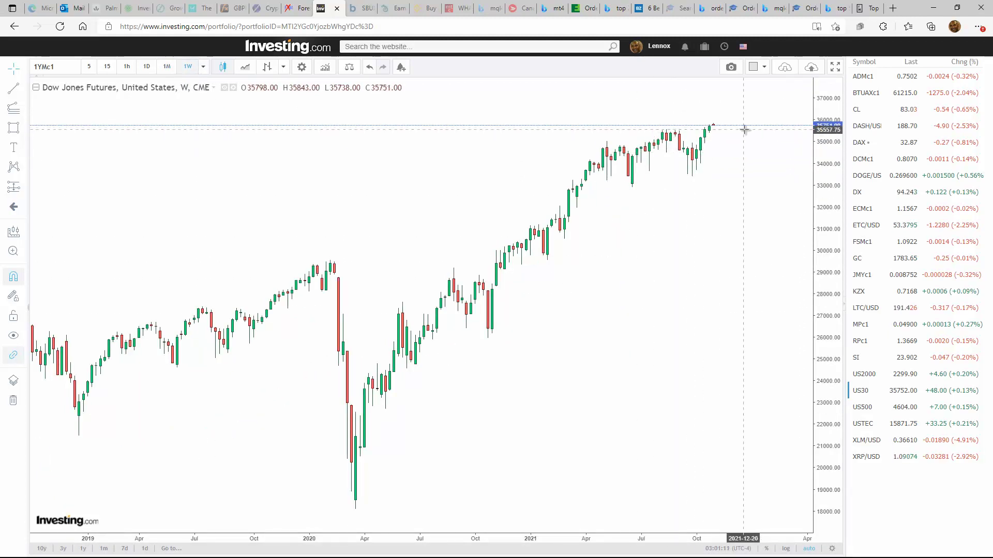
left_click(166, 67)
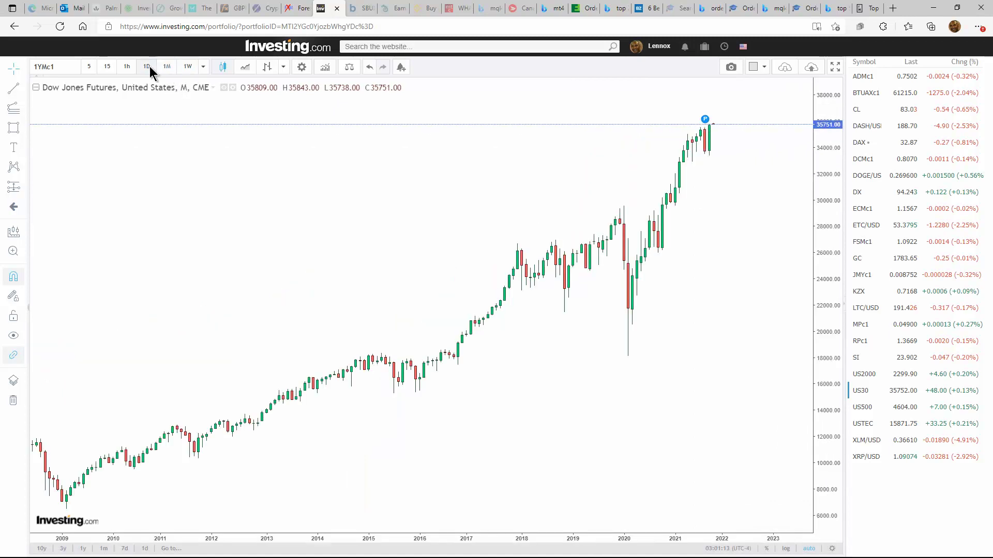
left_click(147, 66)
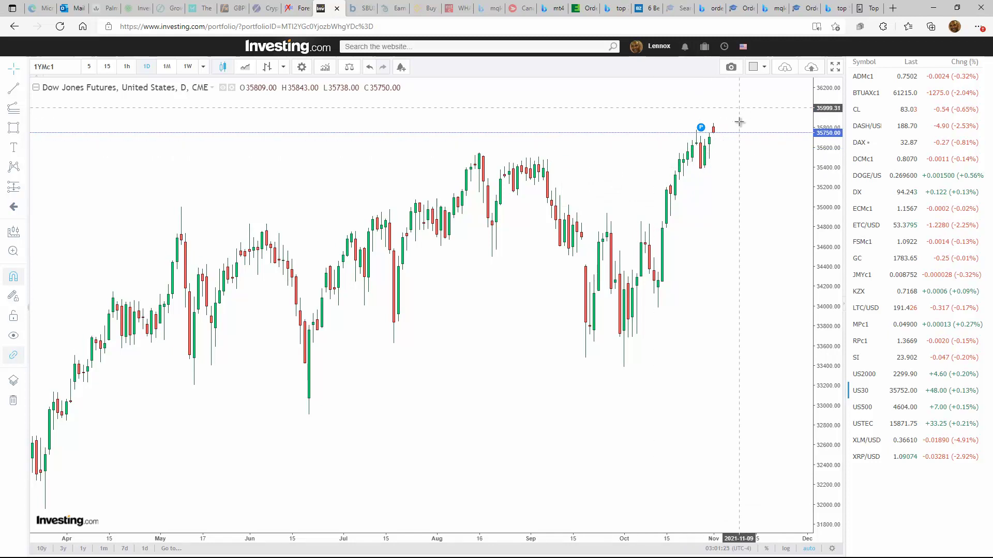
Step: Return to LTC/USD and review its monthly and weekly charts
left_click(871, 308)
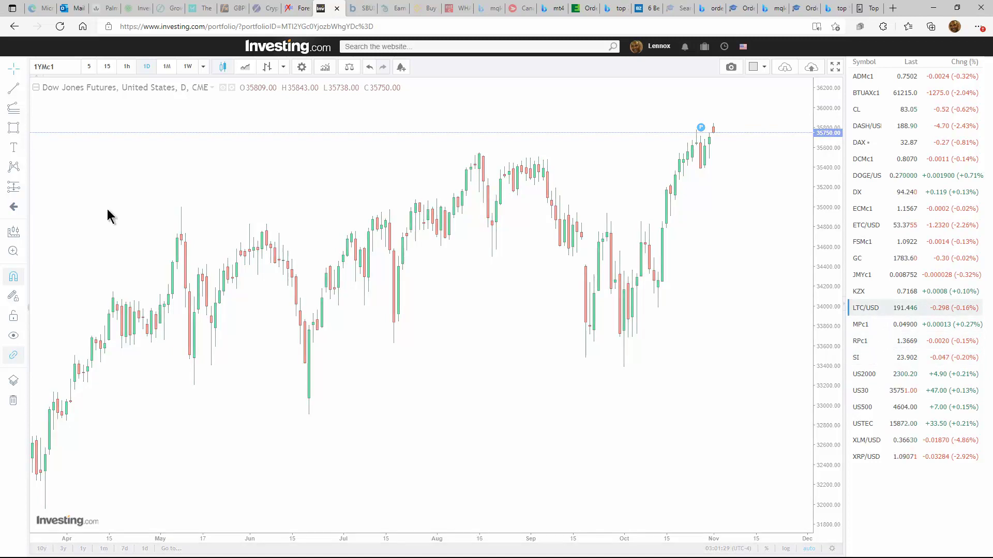
left_click(166, 67)
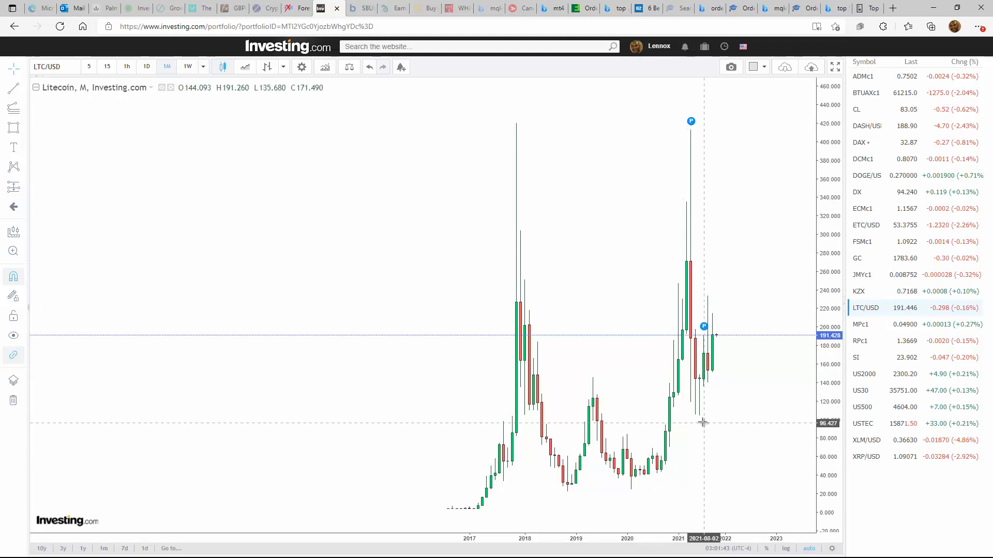
left_click(190, 67)
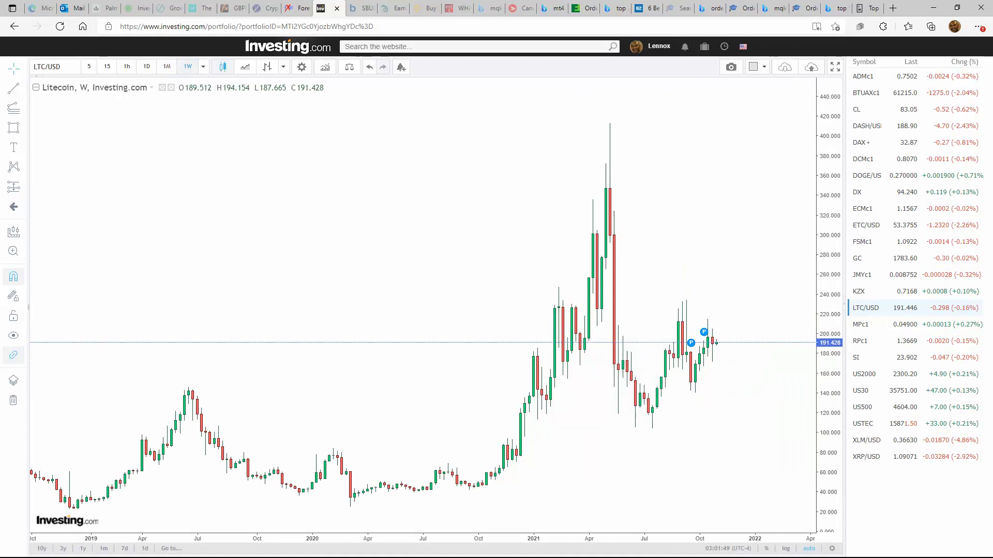
Step: Mark the weekly LTC/USD range with horizontal lines at about 222 and 137, and remove both lines
left_click_drag(521, 312, 801, 311)
left_click_drag(515, 396, 783, 395)
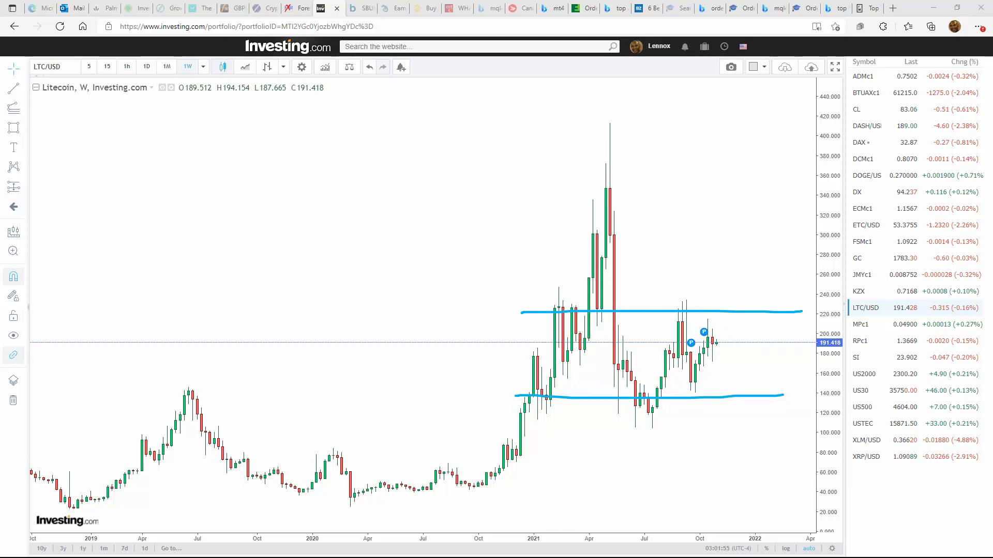
key("ctrl+z")
key("ctrl+z")
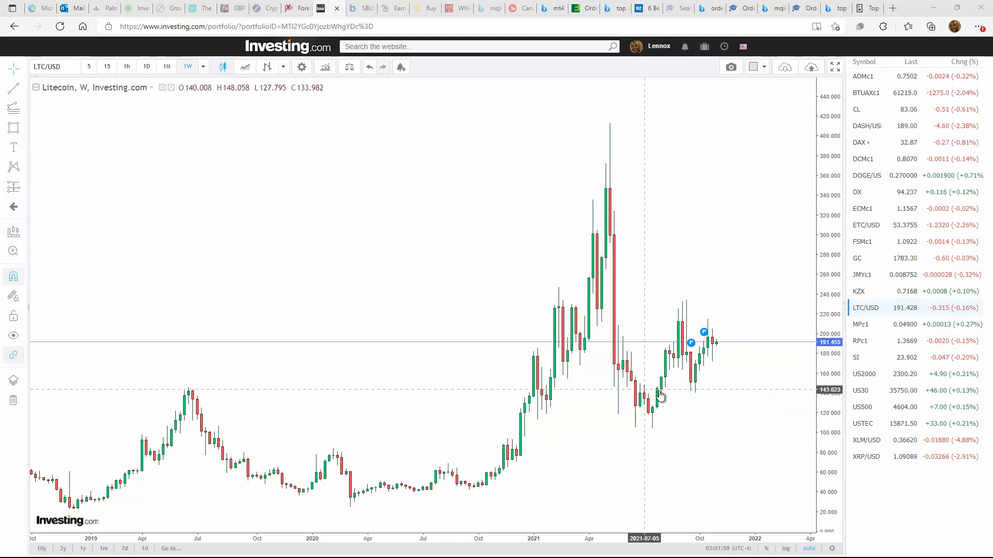
Step: On the daily LTC/USD chart, draw support at about 104 under the July lows and trace the swings from there up to the October high
left_click(146, 66)
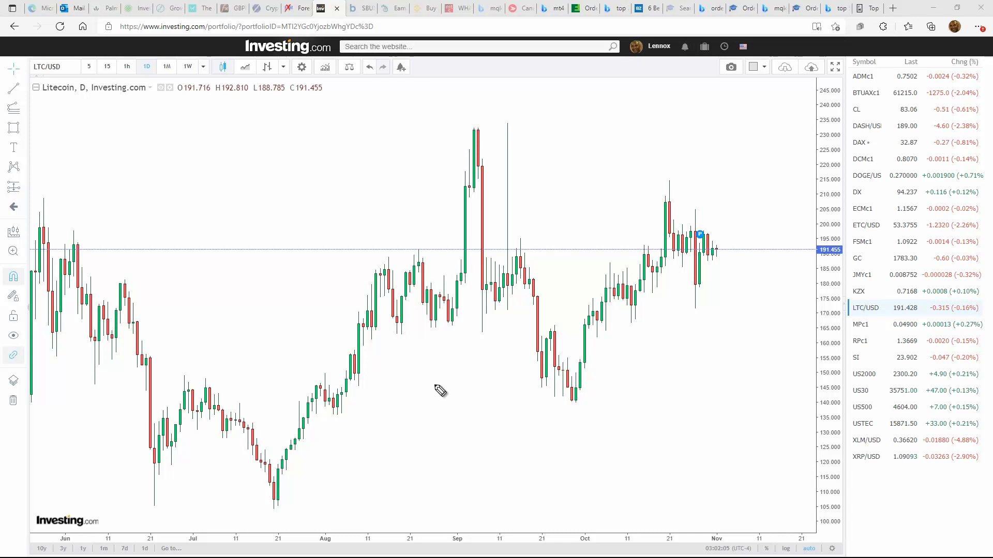
left_click_drag(275, 512, 274, 519)
mouse_move(372, 336)
left_mouse_down()
mouse_move(454, 131)
mouse_move(566, 373)
left_mouse_up()
left_click_drag(574, 410, 647, 183)
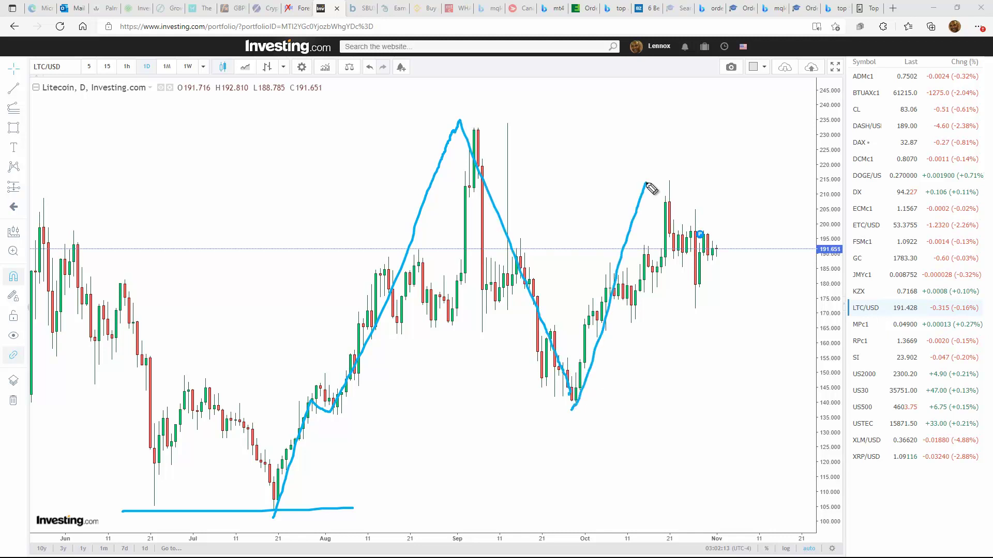
Step: Sketch the late-October pullback with an arrow rising to about 220, and draw horizontal support at about 165 on the daily LTC/USD chart
mouse_move(699, 280)
left_mouse_down()
mouse_move(706, 306)
mouse_move(729, 283)
mouse_move(764, 161)
left_mouse_up()
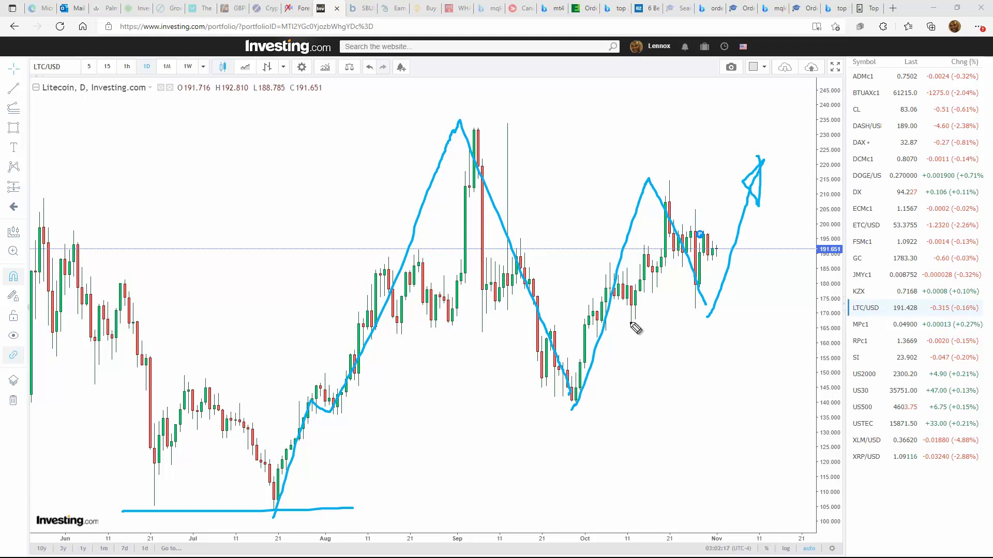
left_click_drag(329, 322, 822, 329)
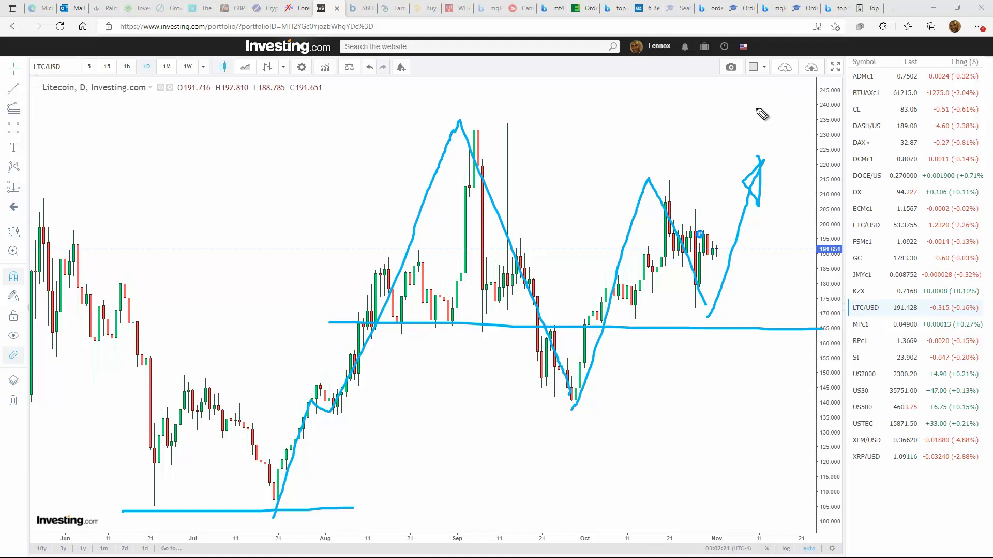